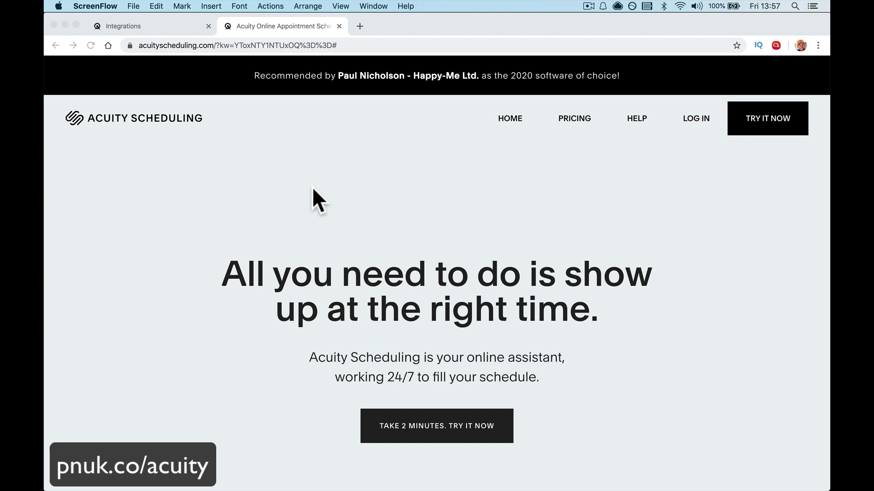
- Confirm on the pricing page's advanced features that Zoom needs a paid plan, then return to Integrations
left_click(312, 187)
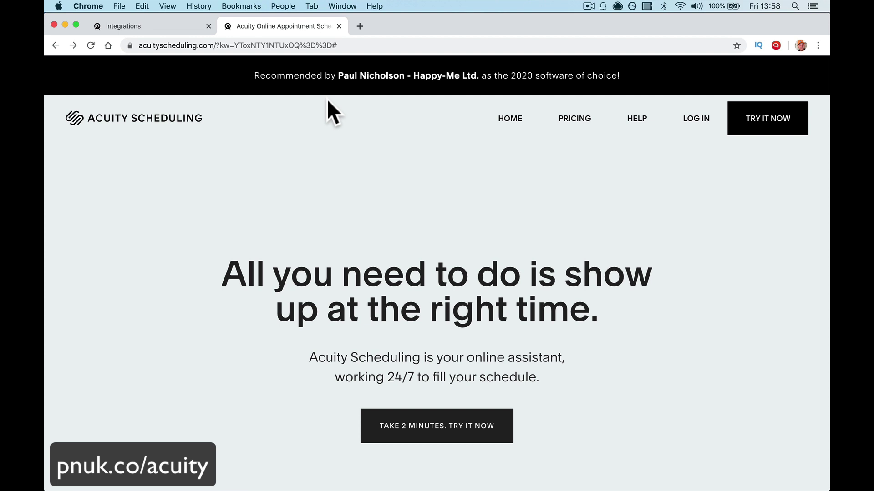
left_click(571, 122)
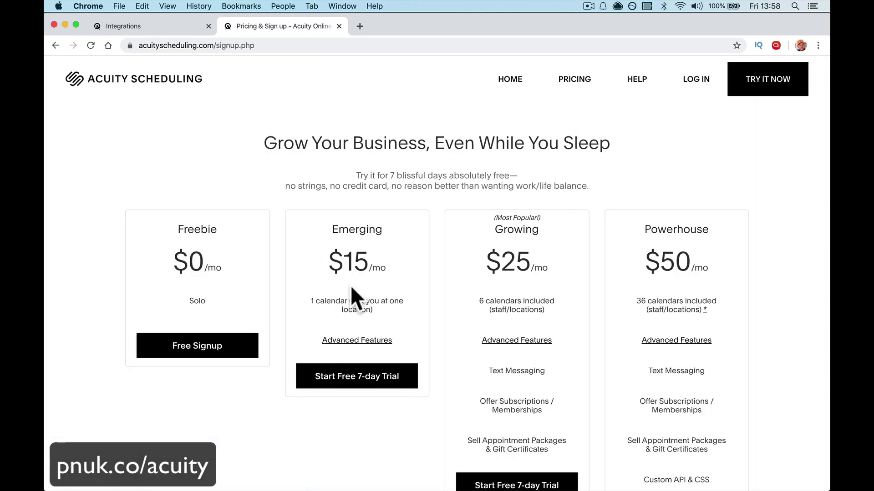
scroll(379, 312, "down", 1)
scroll(378, 308, "down", 2)
left_click(375, 291)
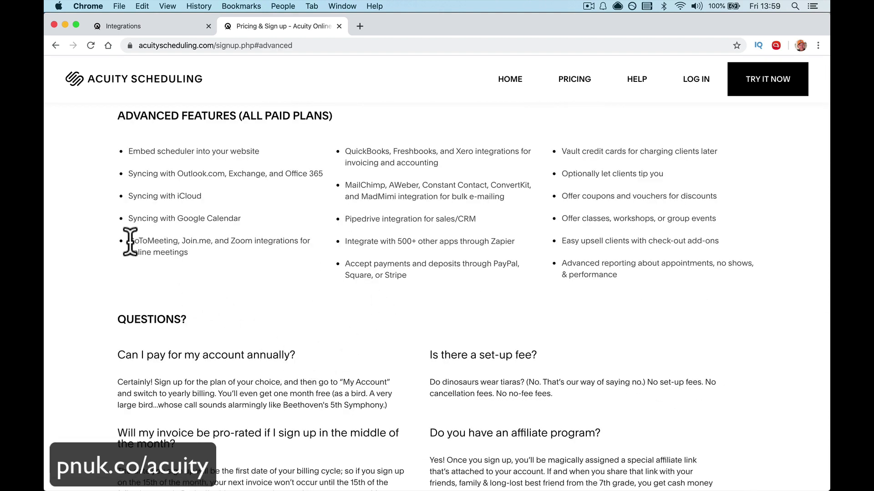
left_click_drag(130, 242, 231, 255)
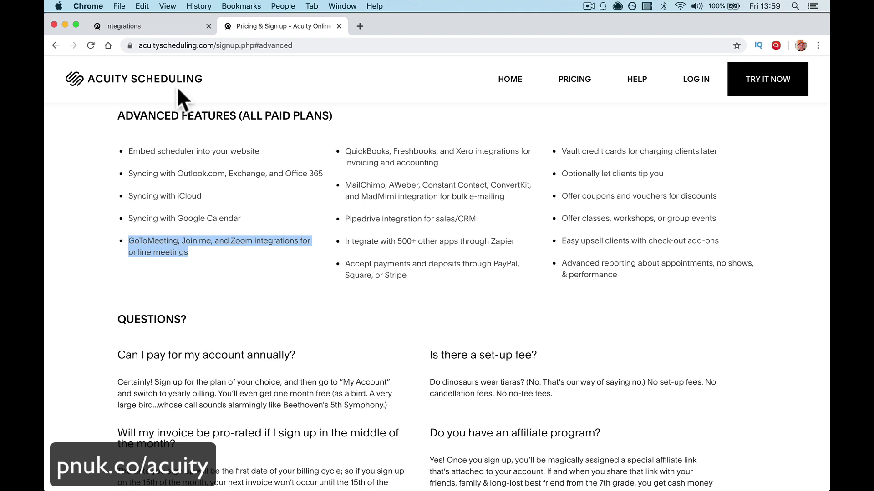
left_click(163, 25)
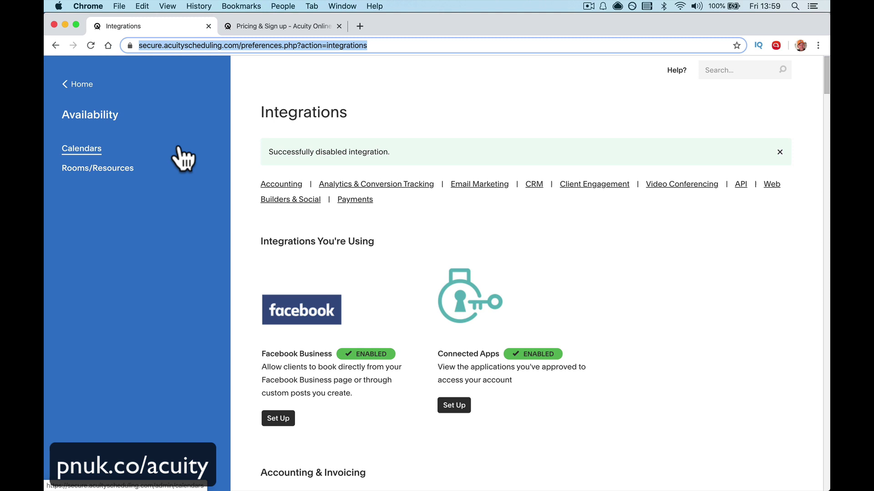
- Go from the appointment calendar to the Integrations settings
left_click(179, 149)
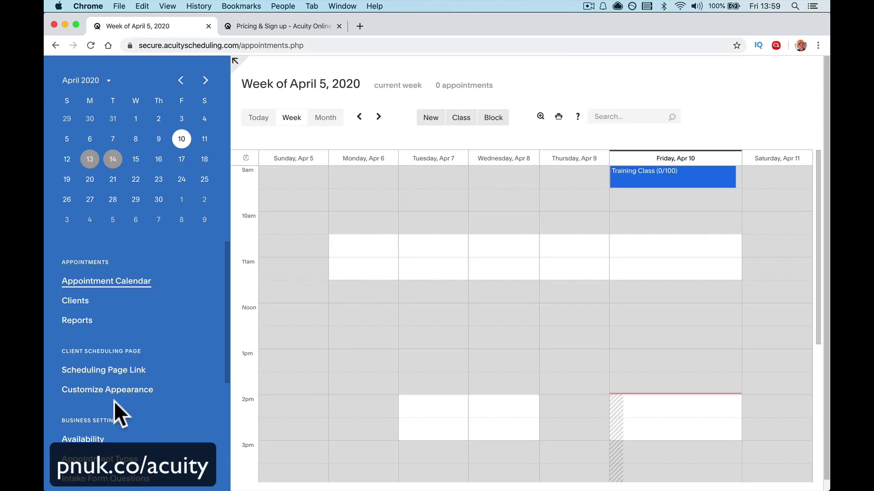
scroll(116, 407, "down", 3)
scroll(114, 402, "down", 4)
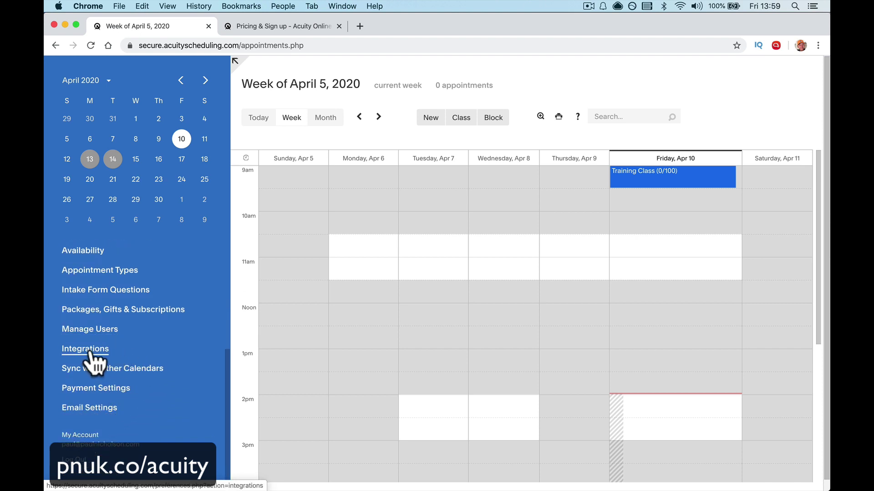
left_click(130, 353)
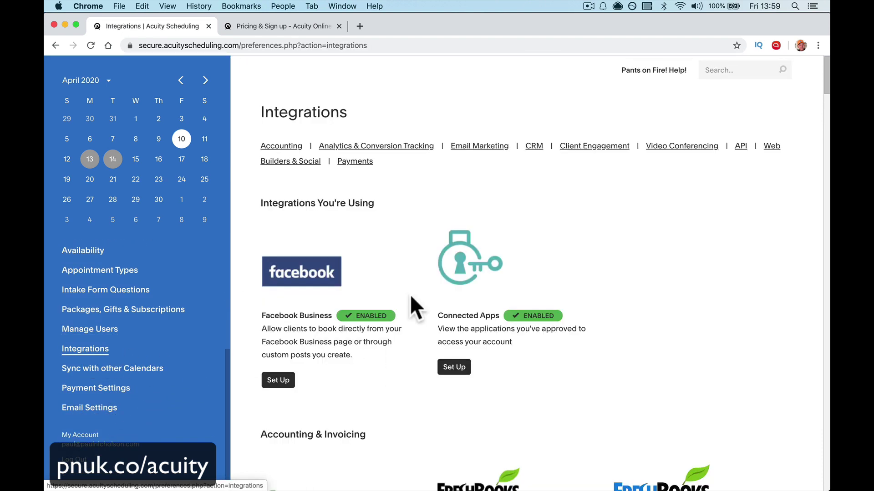
- Set up Zoom under Video Conferencing and authorize Acuity Scheduling's access to the Zoom account
left_click(662, 146)
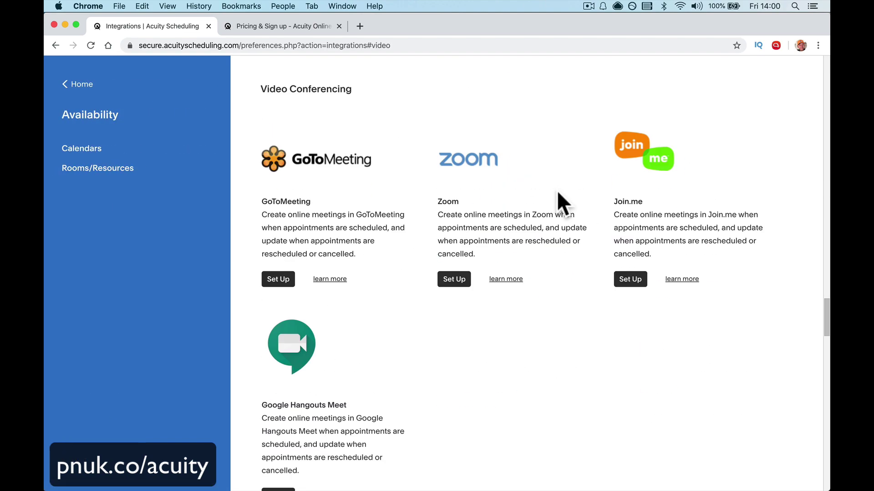
left_click(452, 279)
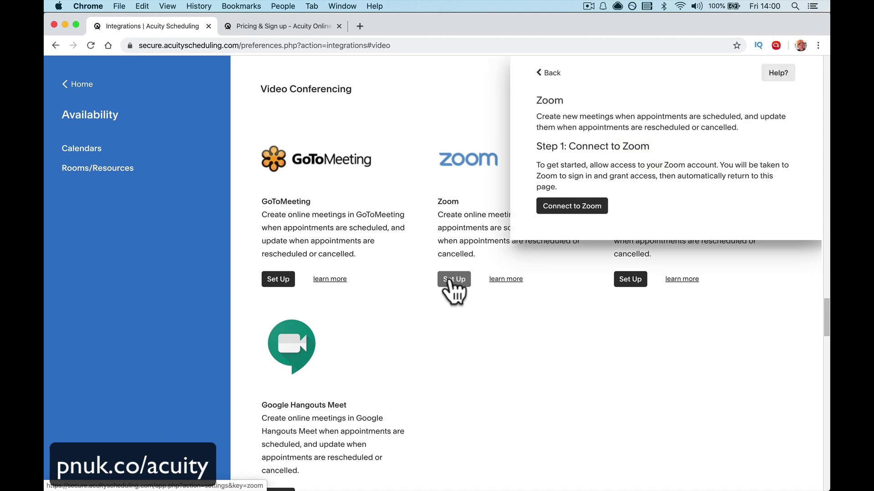
left_click(584, 208)
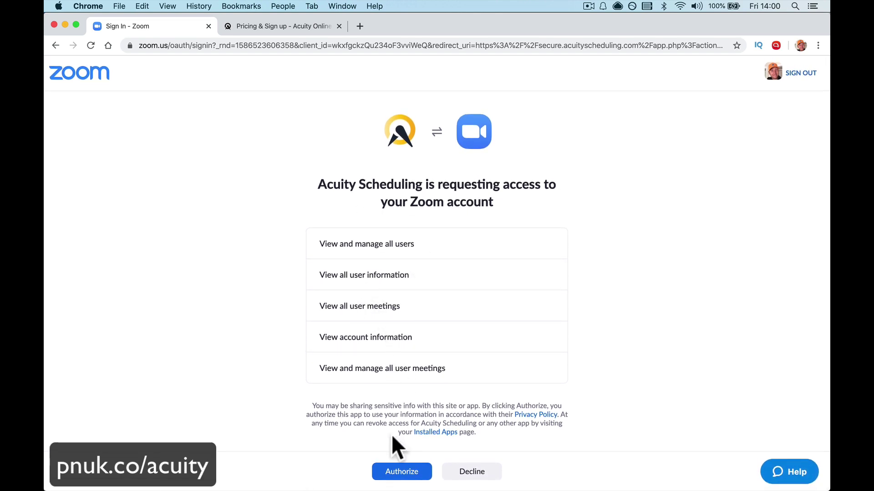
left_click(394, 474)
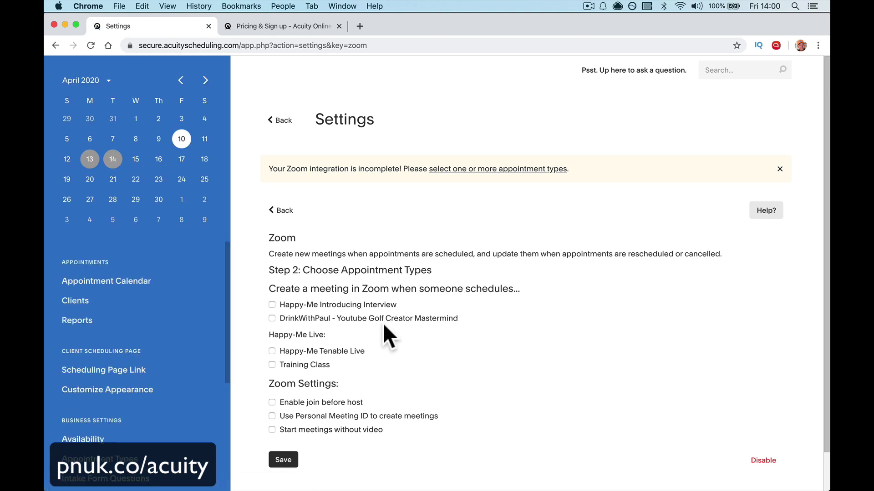
- Enable Zoom meetings for Happy-Me Introducing Interview and DrinkWithPaul with join before host, and save
scroll(464, 270, "down", 2)
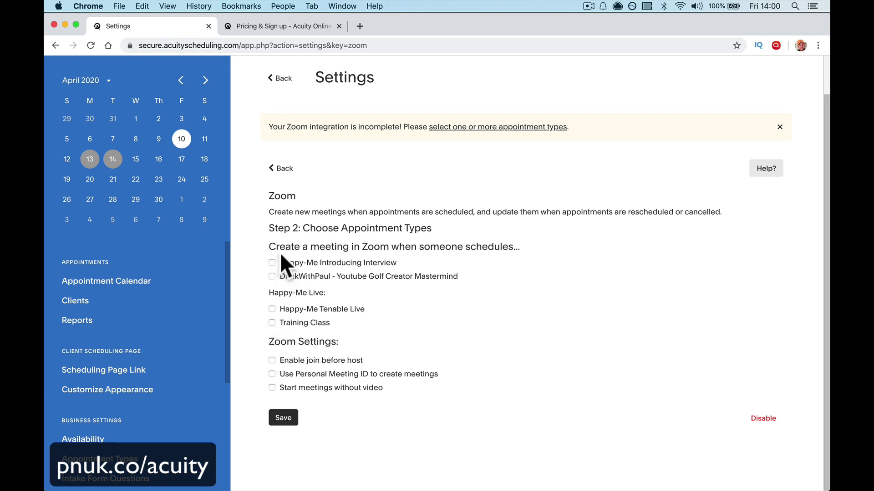
left_click(273, 262)
left_click(272, 276)
left_click(272, 360)
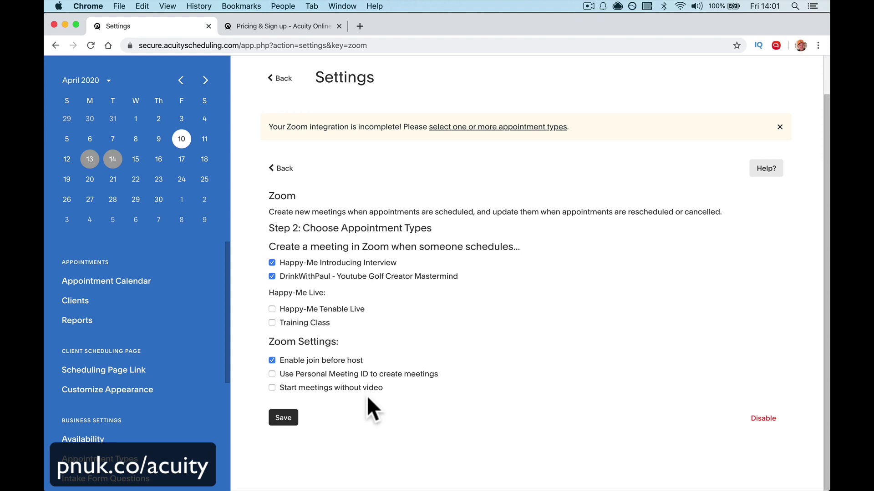
left_click(293, 417)
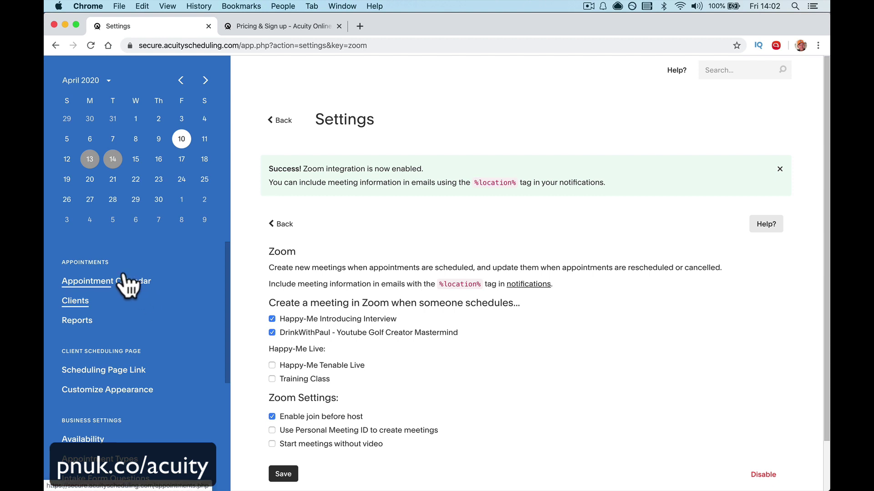
- On the public scheduling page, pick Happy-Me Introducing Interview on Tuesday at 2:00pm
left_click(104, 287)
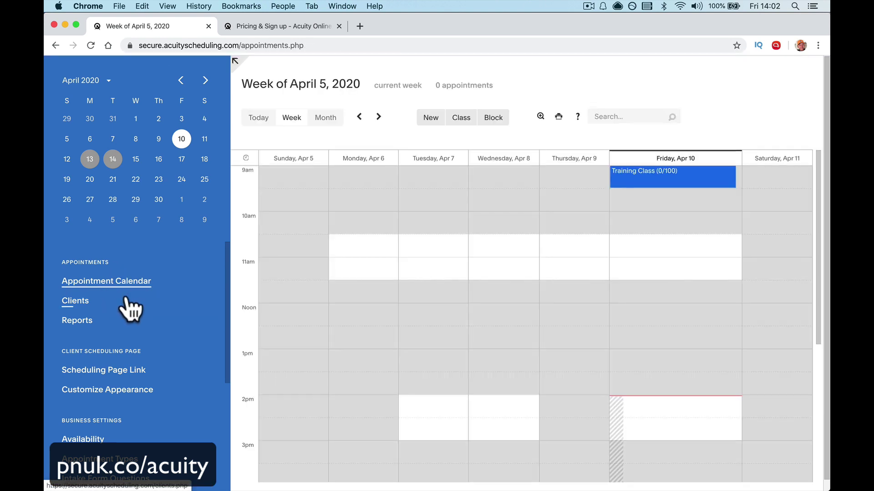
left_click(124, 376)
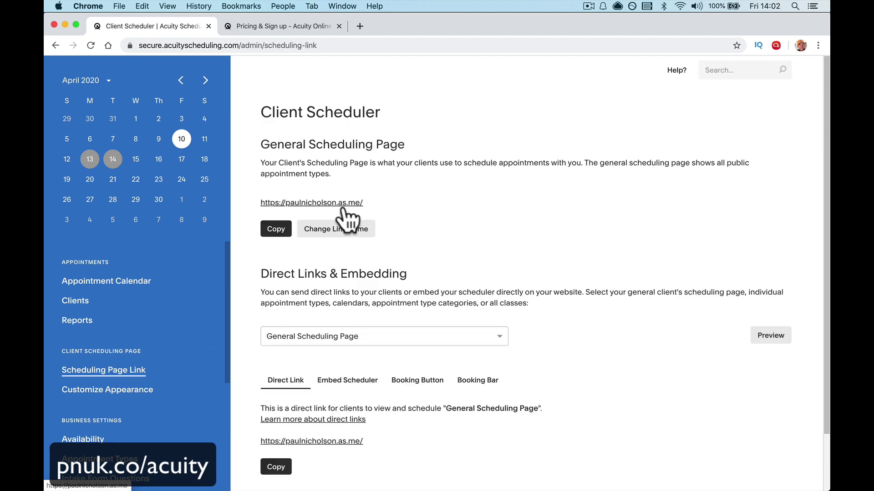
left_click(349, 201)
scroll(410, 223, "down", 5)
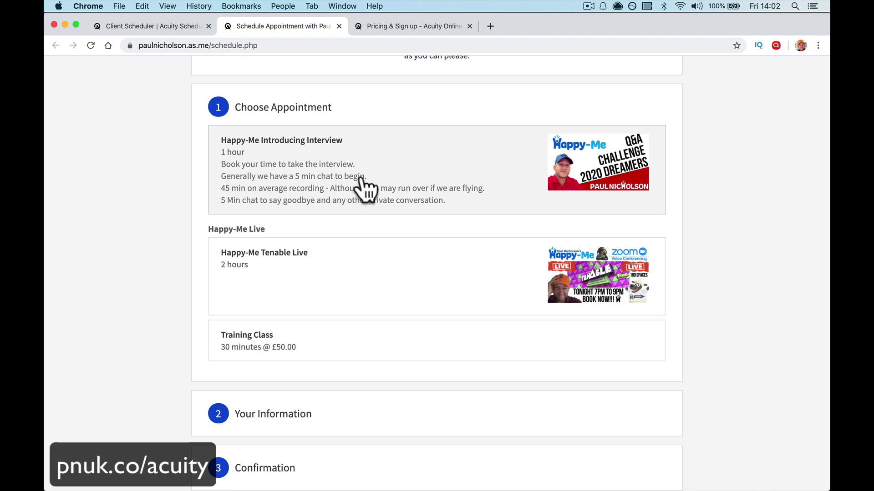
left_click(412, 192)
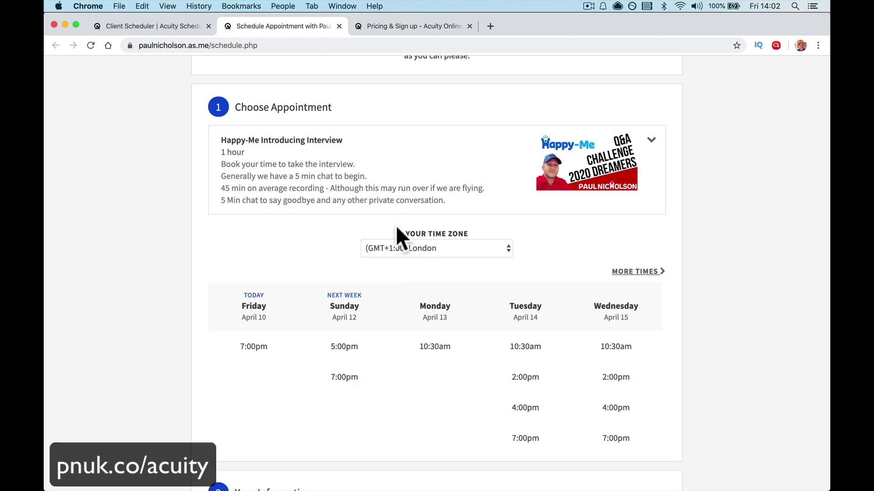
left_click(525, 378)
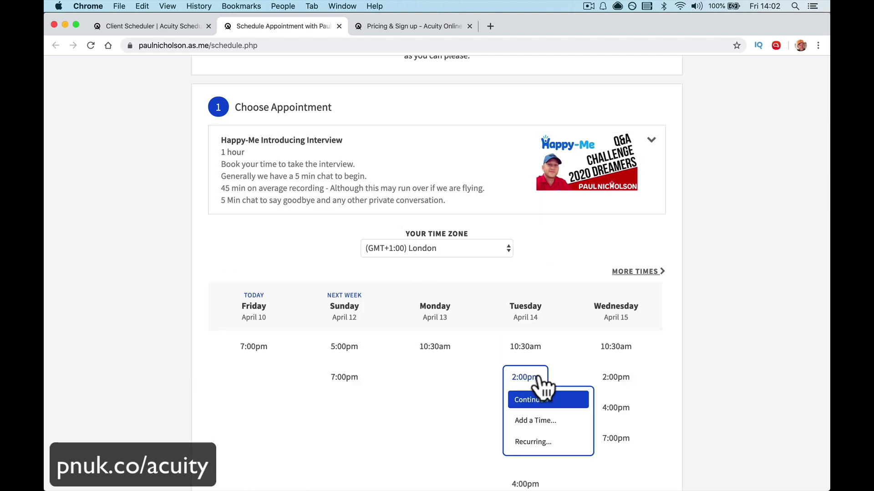
left_click(539, 400)
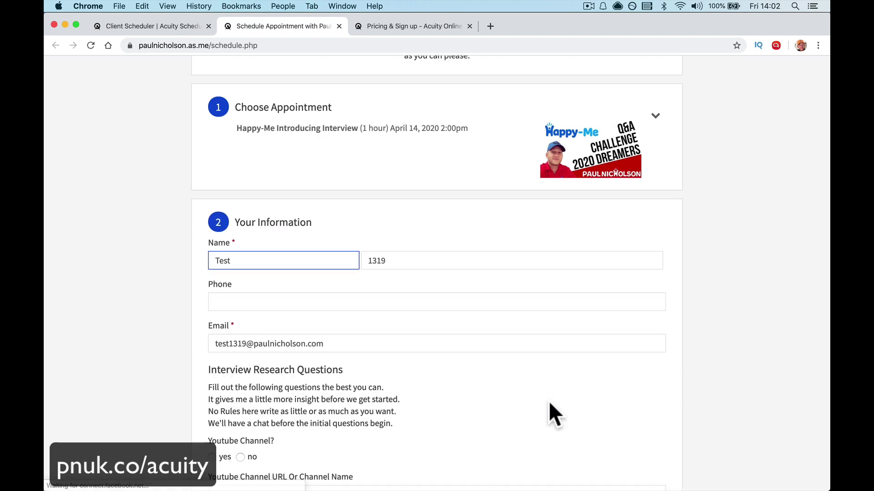
- Fill in the test client's last name and e-mail number 1402, then complete the booking
double_click(423, 263)
type("1402")
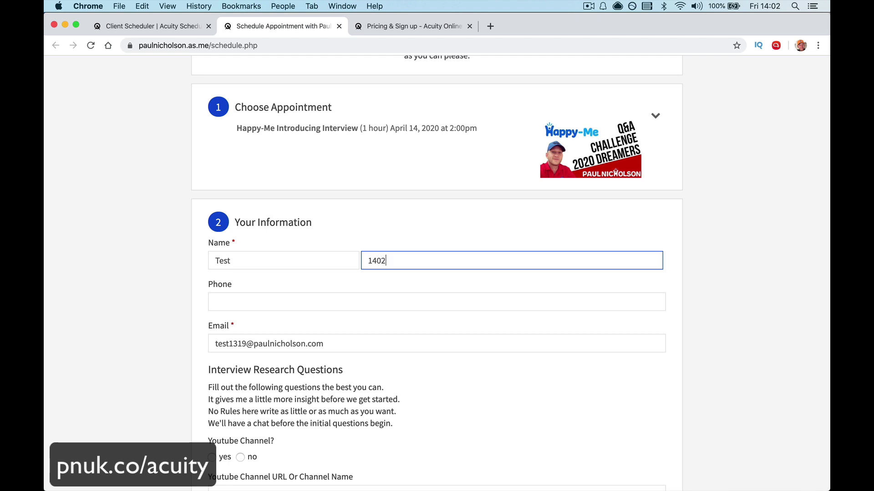
key("Tab")
left_click_drag(246, 343, 229, 344)
key("BackSpace")
type("1")
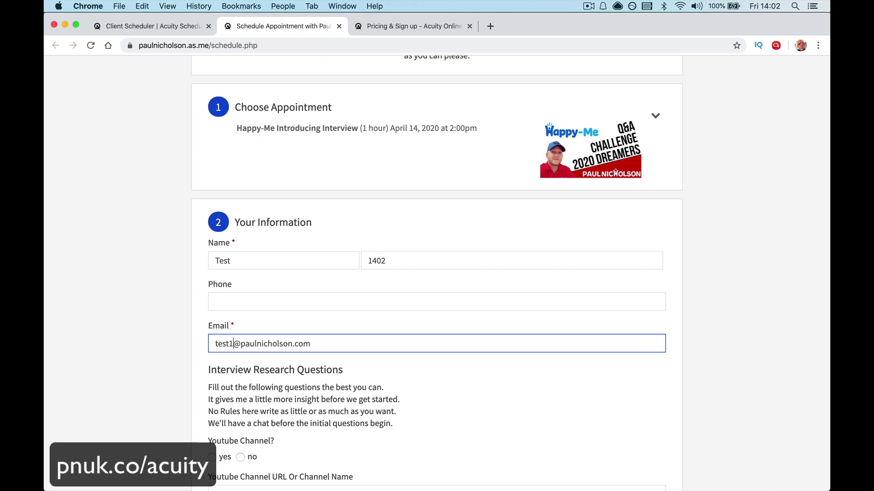
type("402")
scroll(273, 414, "down", 10)
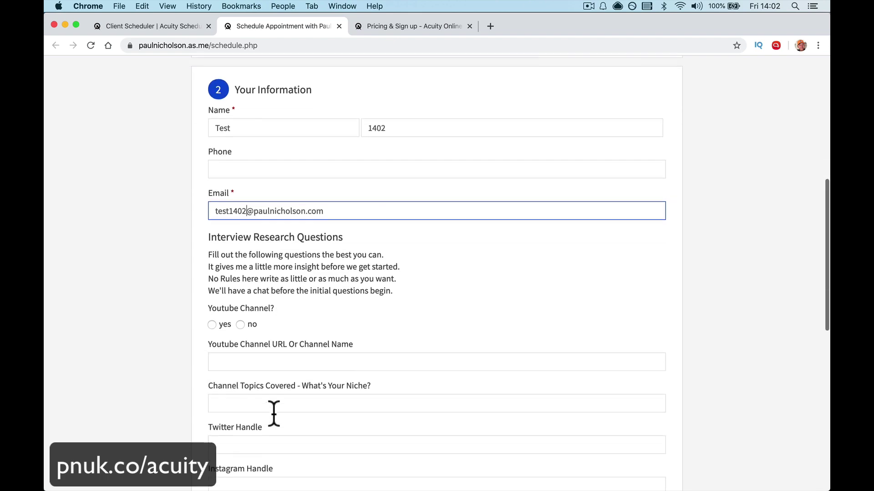
scroll(213, 381, "up", 5)
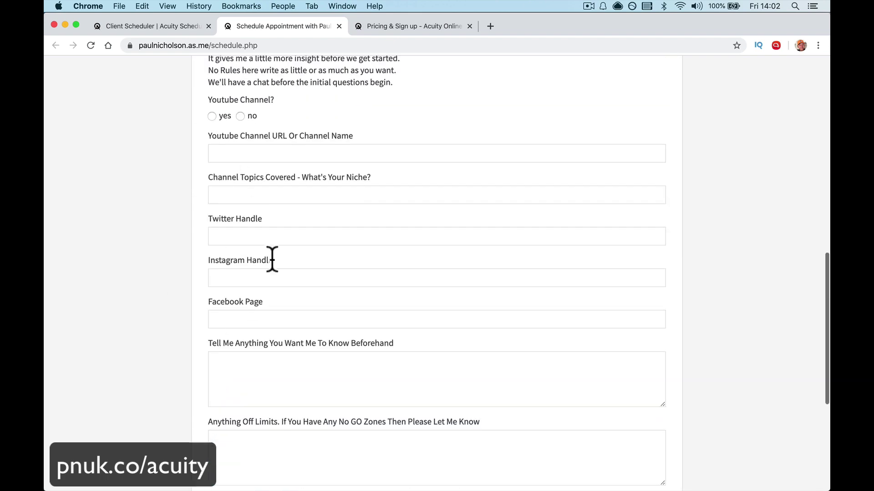
scroll(271, 257, "up", 5)
scroll(332, 228, "down", 10)
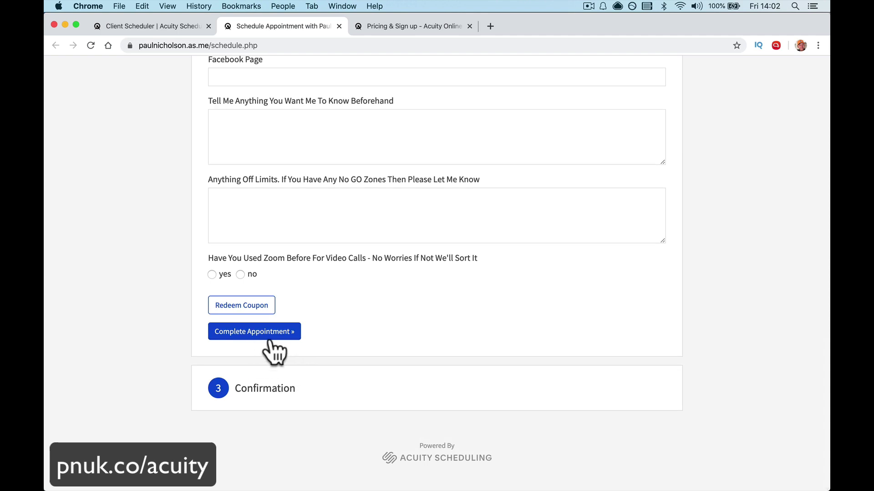
left_click(279, 335)
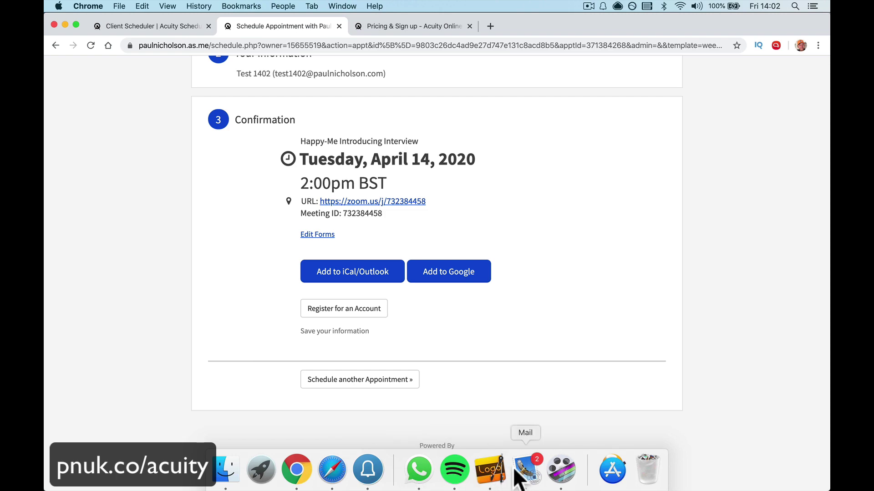
- In Mail, open the 14:02 Appointment Scheduled email containing the Zoom meeting link
left_click(526, 475)
left_click(291, 133)
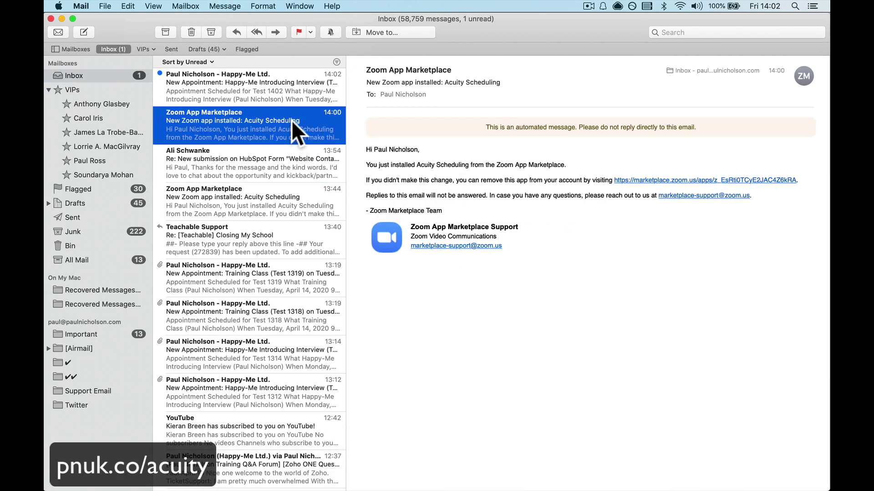
left_click(280, 91)
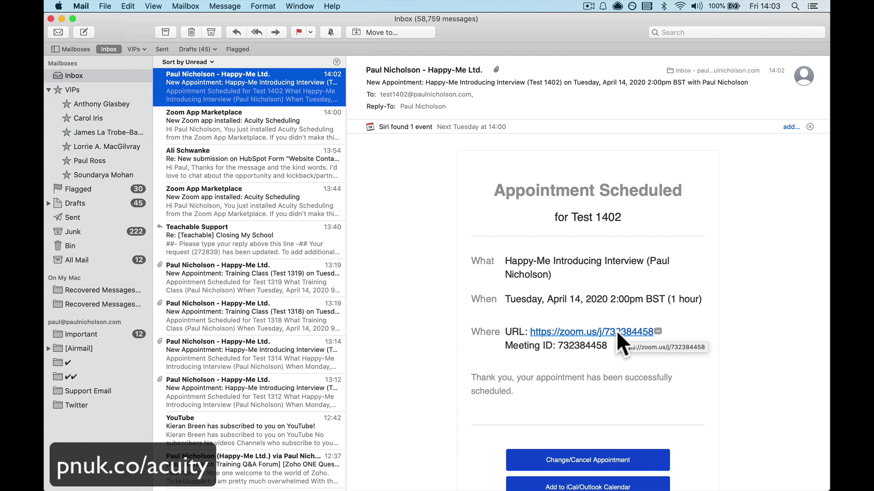
- Load zoom.us in the spare tab and open the account's Meetings list
left_click(296, 473)
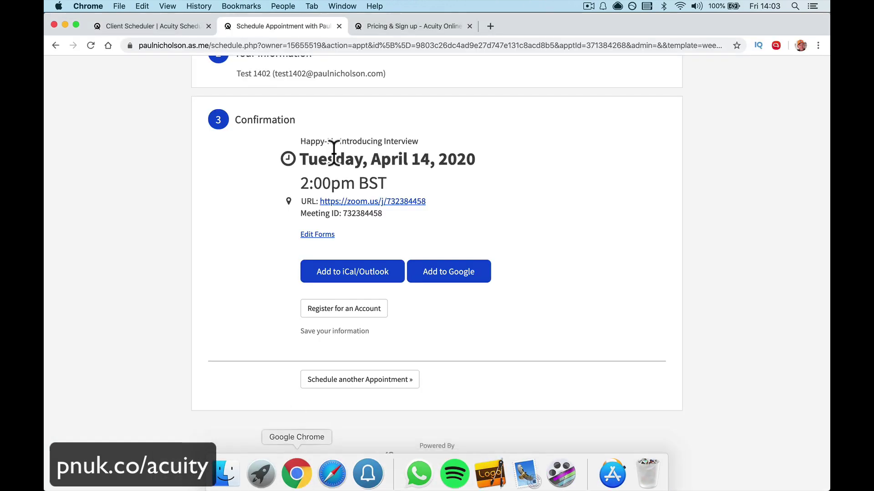
left_click(448, 26)
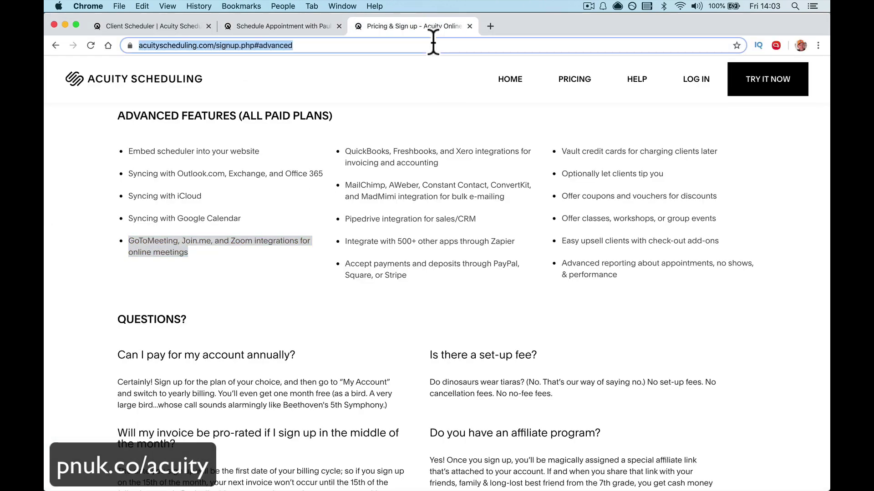
type("zoom.us")
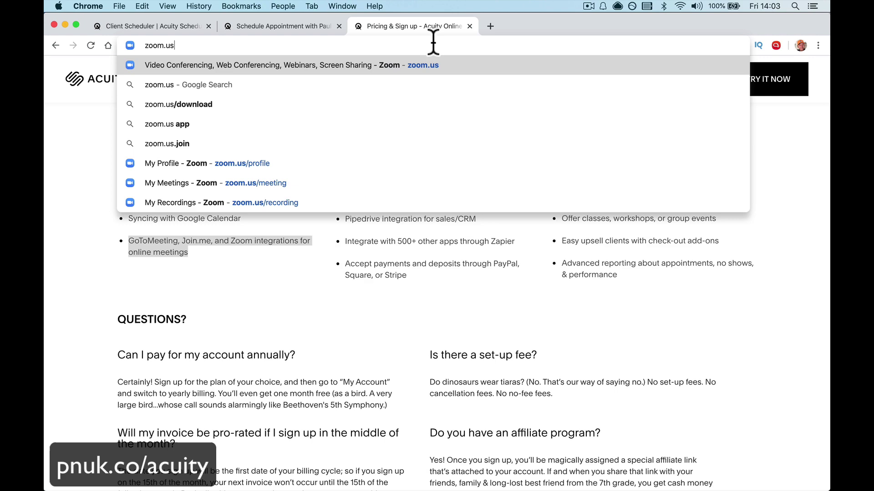
key("Return")
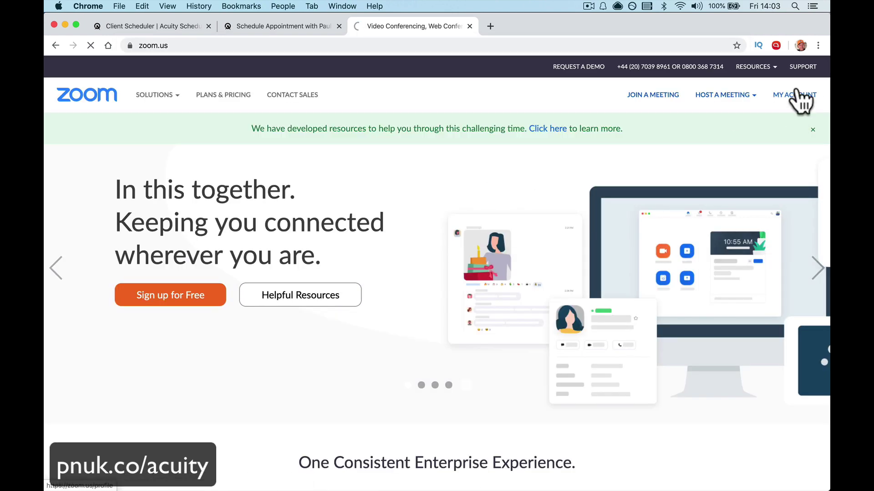
left_click(800, 98)
left_click(97, 180)
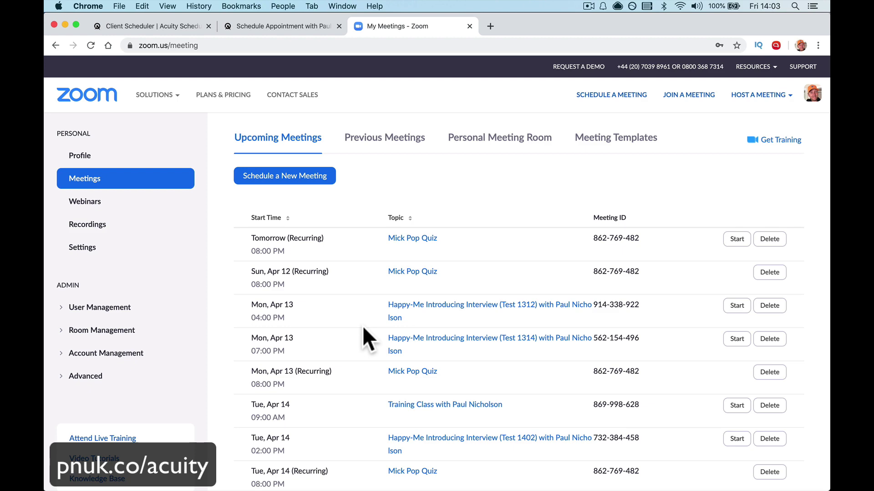
scroll(363, 328, "down", 5)
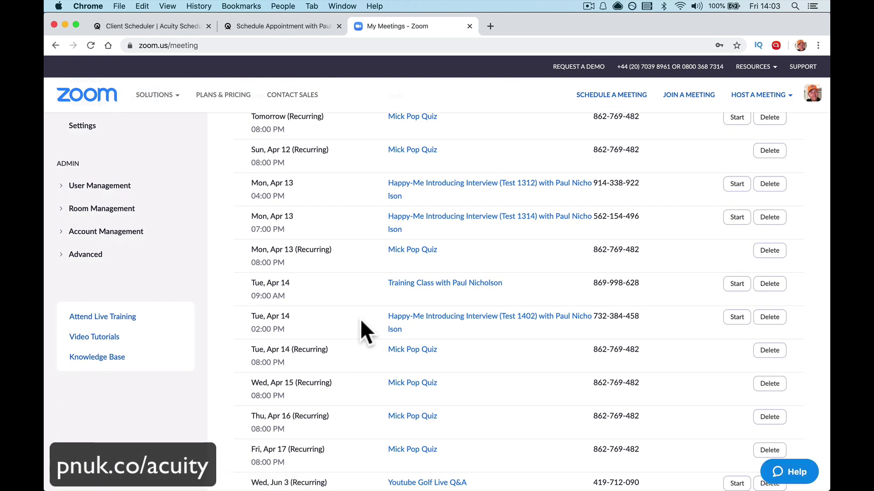
- Compare the appointment confirmation email with the Upcoming Meetings list
mouse_move(490, 479)
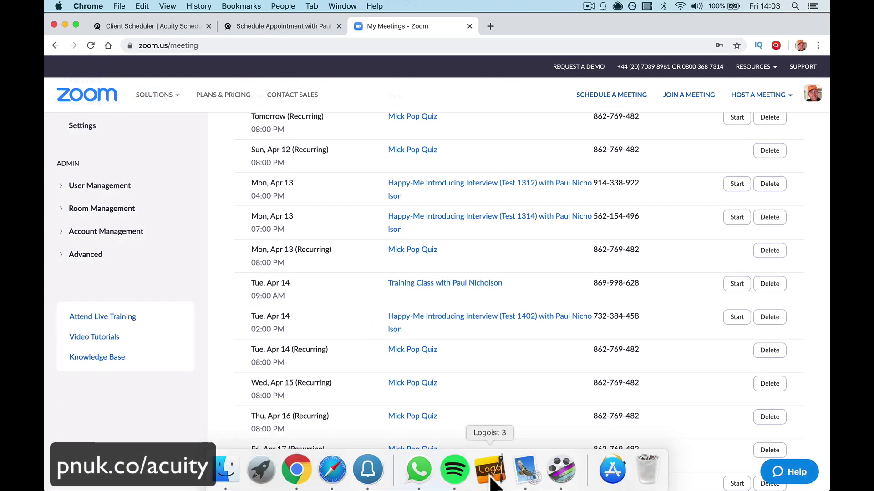
left_click(526, 469)
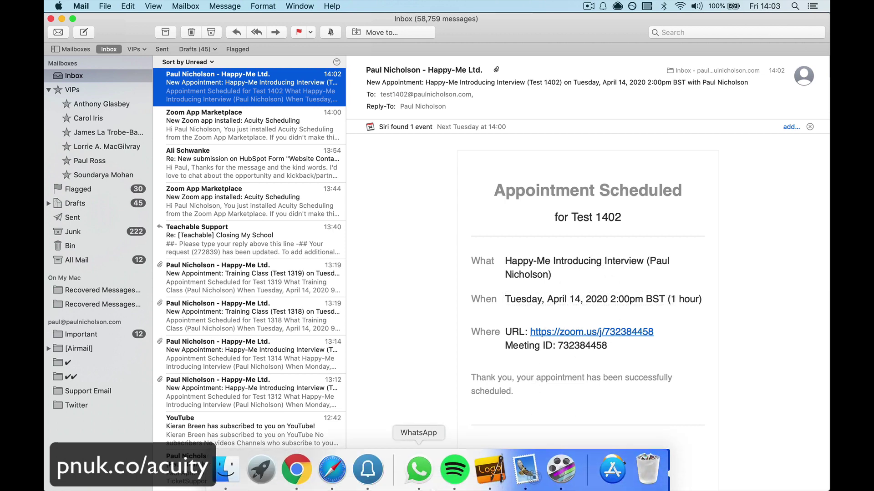
left_click(298, 477)
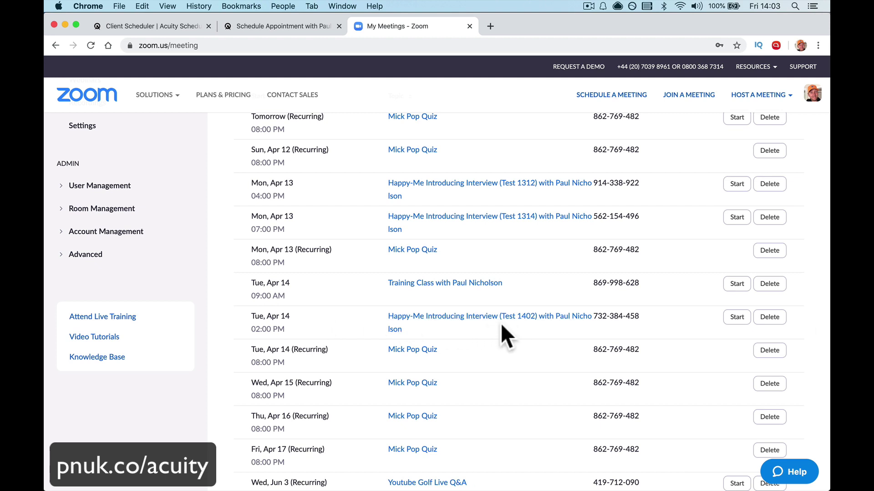
- Open the Test 1402 meeting's details (ID 732-384-458), then go back to the booking confirmation
left_click(452, 318)
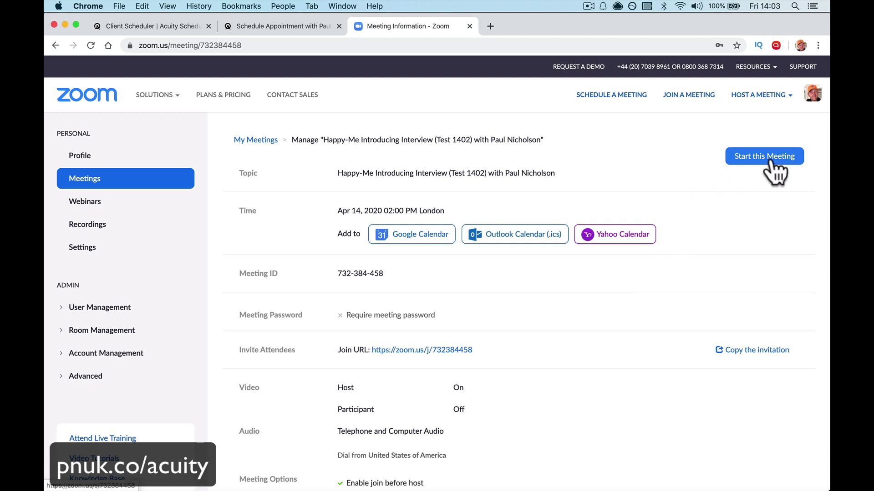
mouse_move(489, 487)
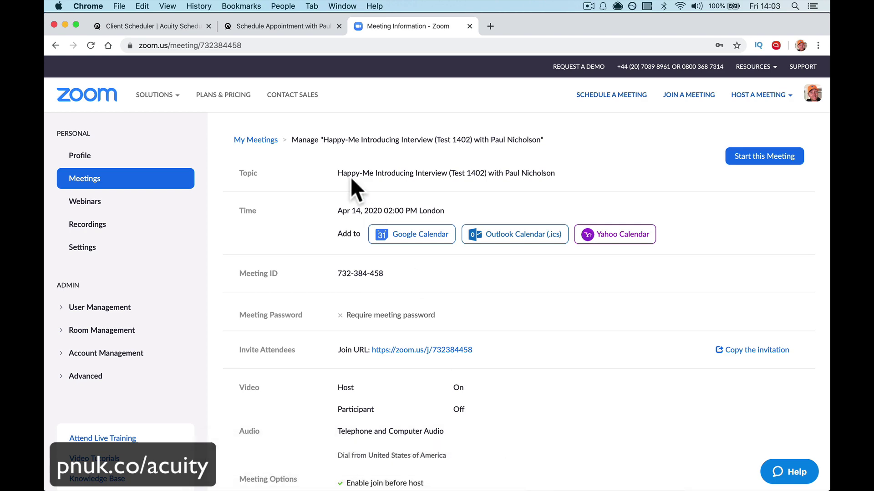
left_click(261, 27)
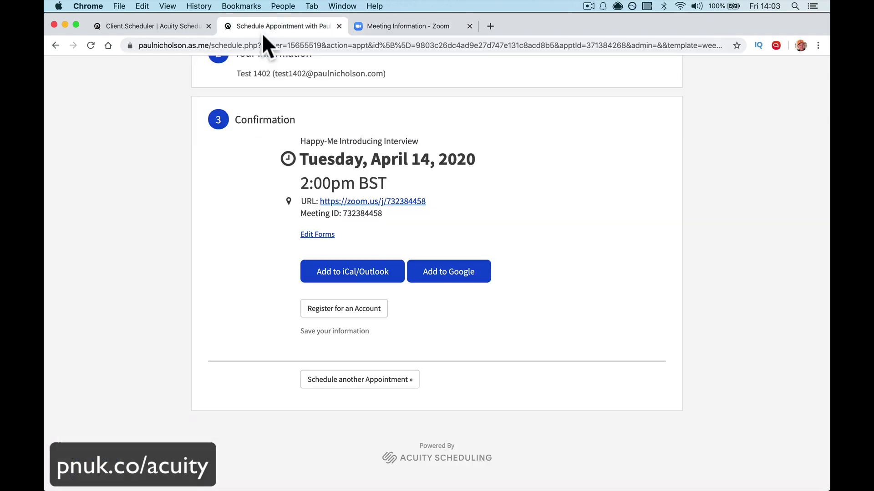
- Open the April 14 Test 1402 appointment and try its Zoom link, cancelling the app launch
left_click(173, 33)
left_click(114, 160)
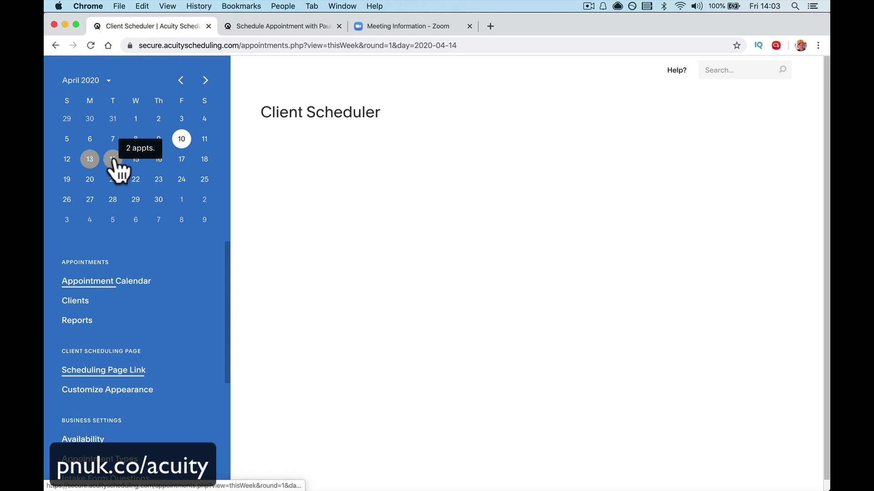
left_click(485, 413)
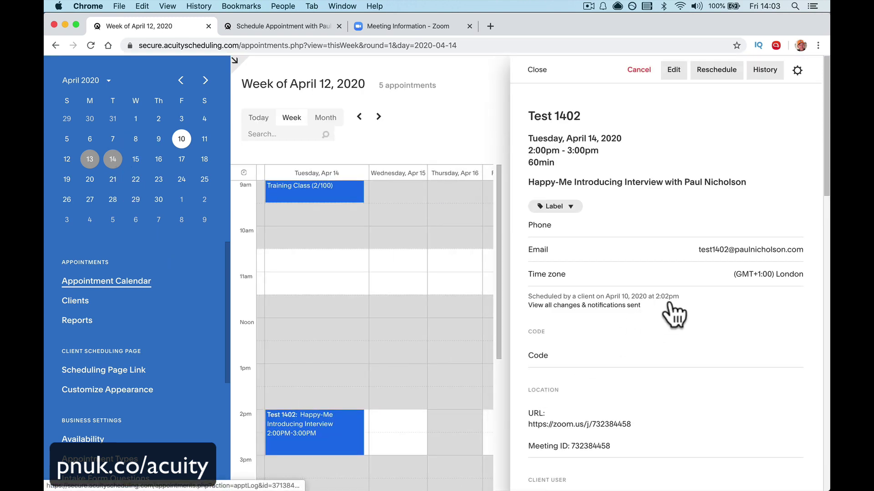
scroll(671, 309, "down", 5)
left_click(613, 319)
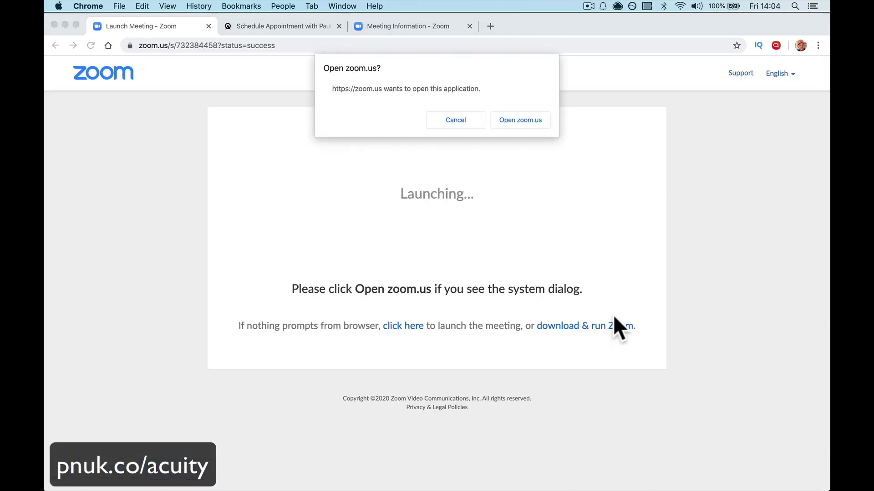
left_click(459, 120)
key("super+bracketleft")
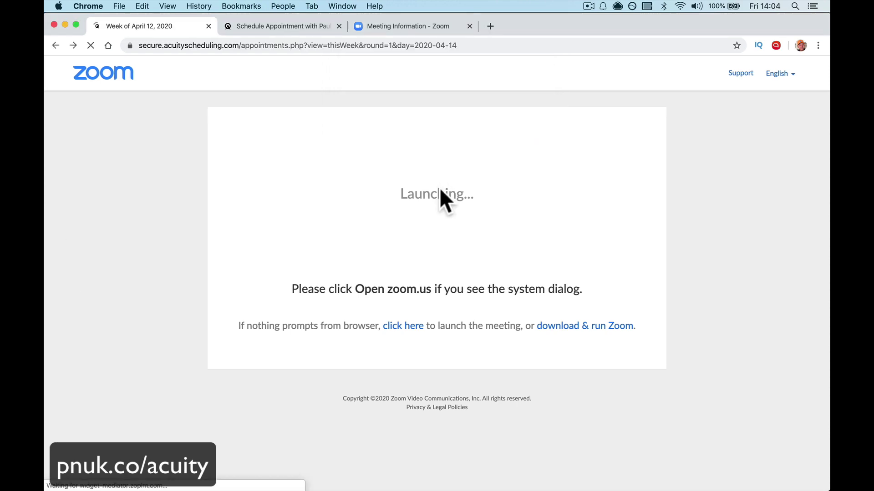
- Reopen the Test 1402 appointment to review its details, then close the panel
left_click(508, 418)
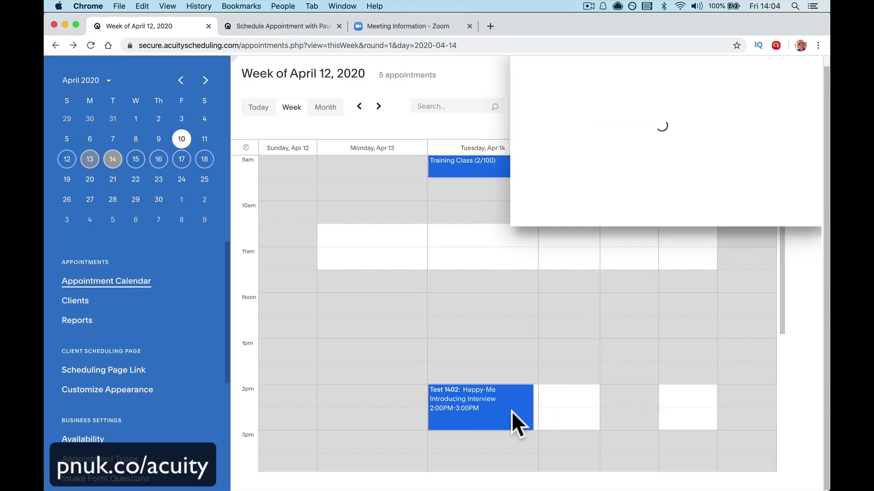
scroll(578, 416, "down", 5)
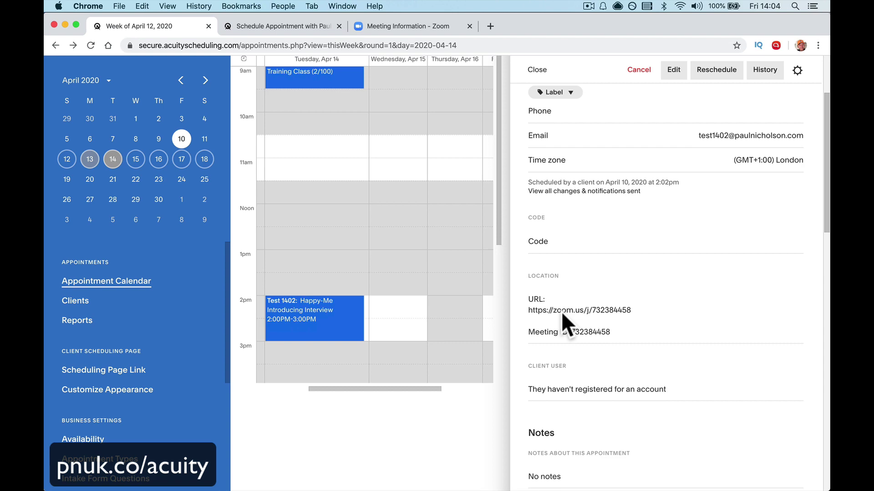
scroll(615, 351, "down", 12)
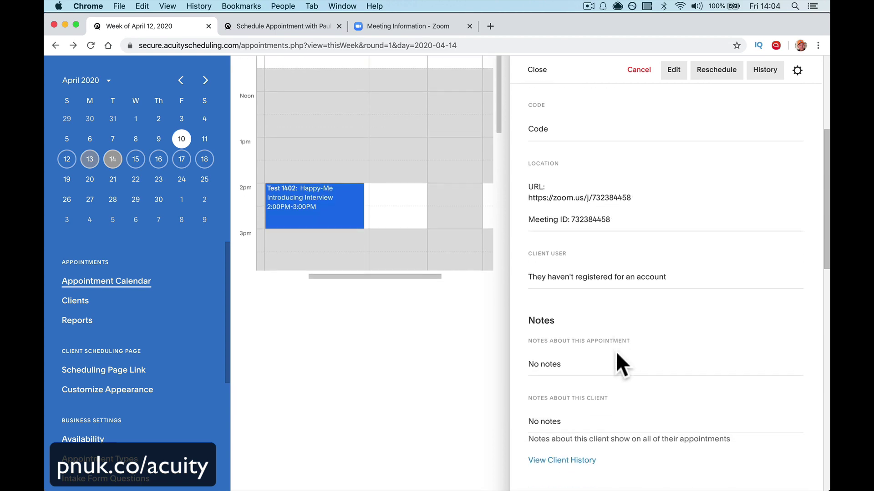
scroll(615, 351, "up", 15)
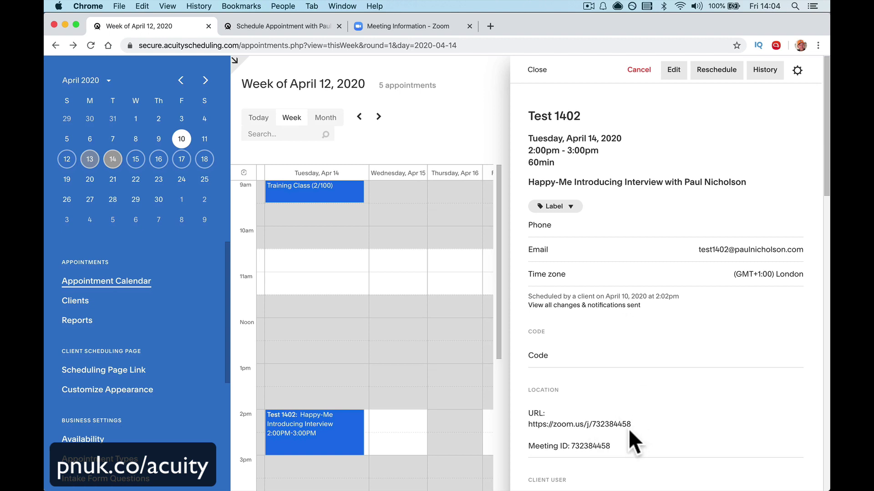
left_click(537, 71)
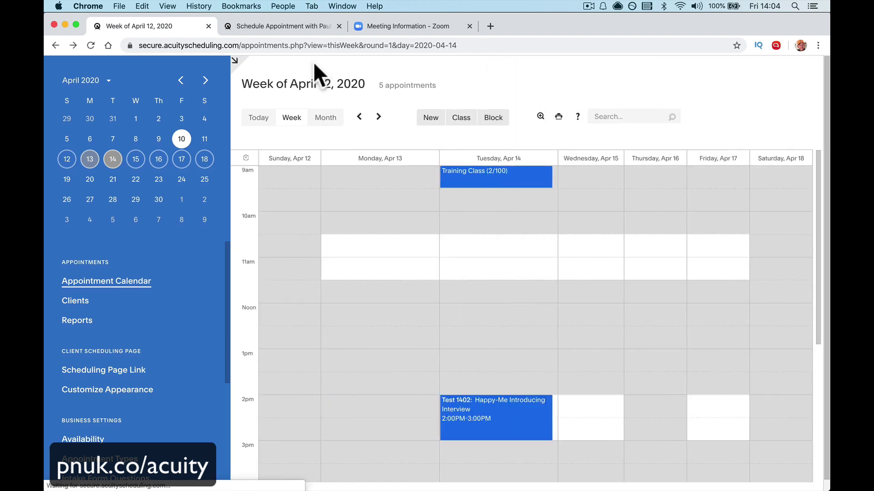
- Pick Happy-Me Introducing Interview on Tuesday, April 14 at 10:30am on the public scheduling page
left_click(104, 370)
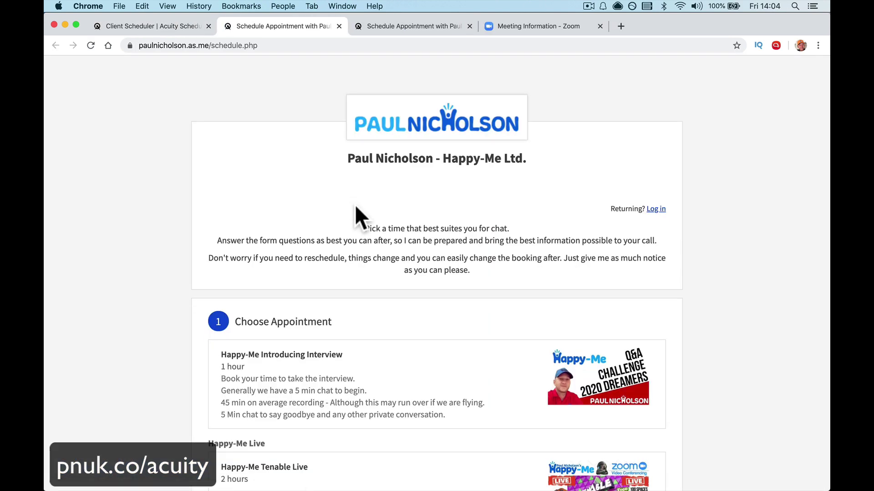
left_click(327, 415)
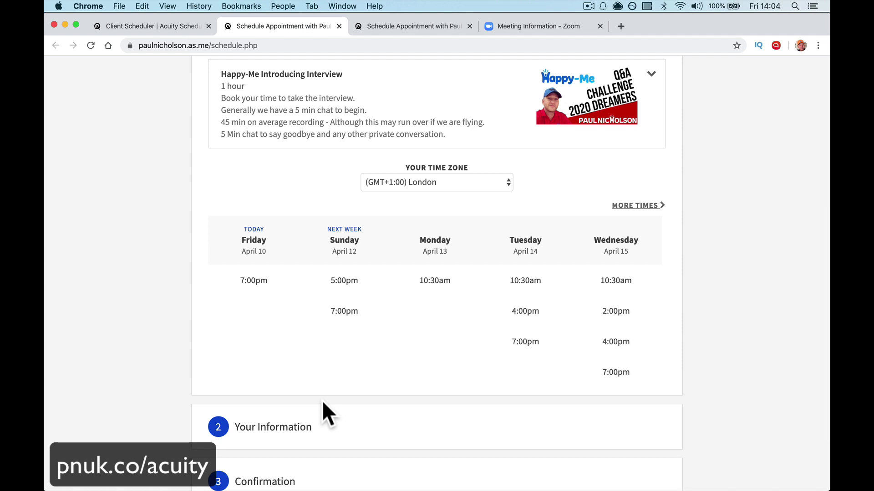
left_click(525, 280)
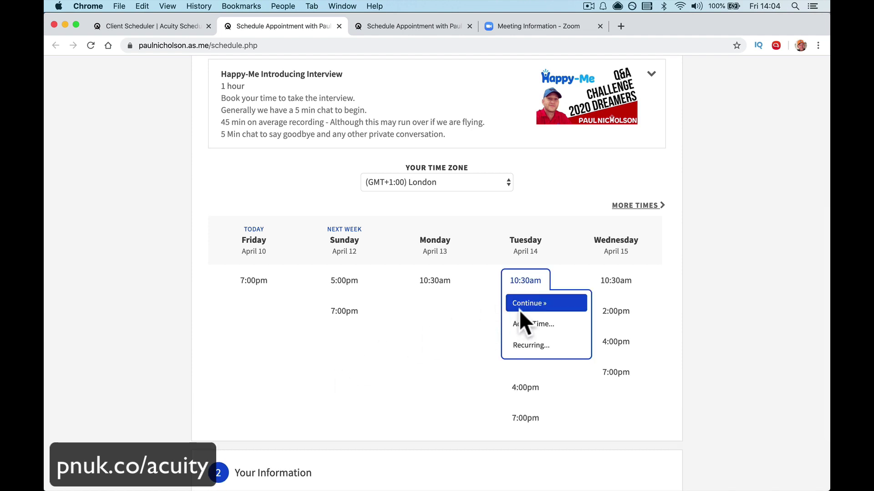
left_click(520, 310)
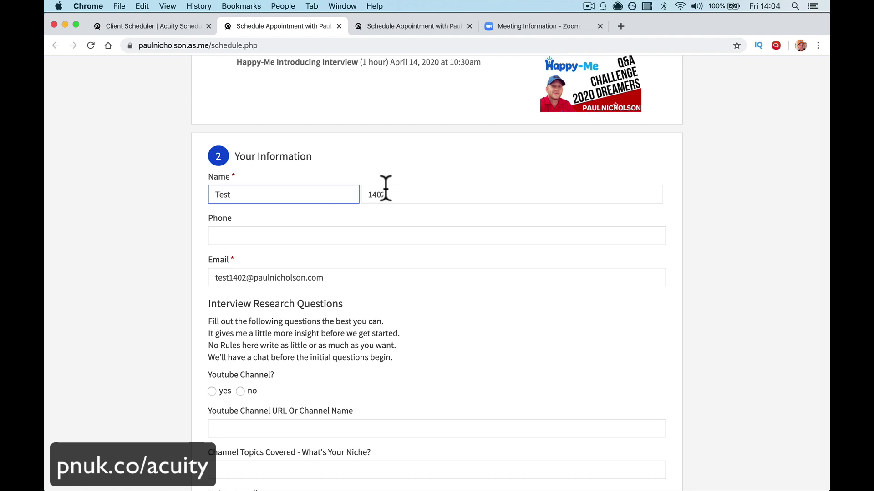
- Change the test client's last name and e-mail number to 1404, then complete the booking
left_click_drag(381, 195, 401, 195)
type("4")
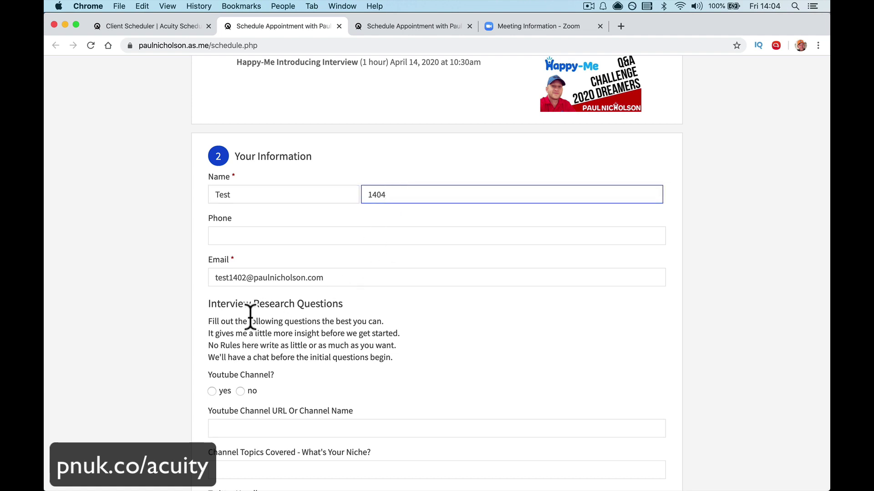
left_click(244, 279)
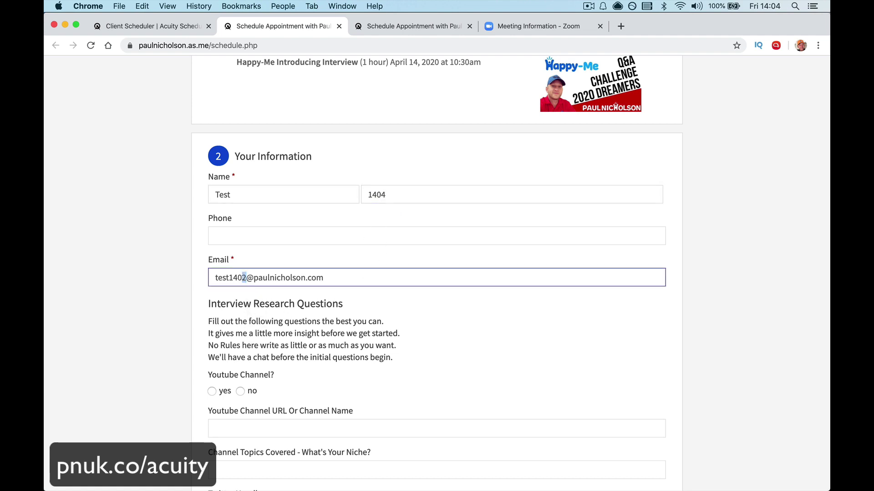
scroll(253, 450, "down", 11)
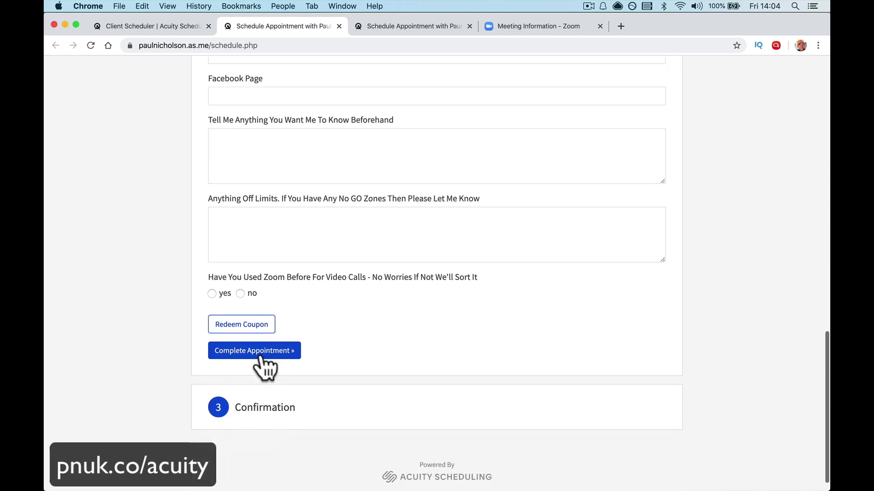
left_click(262, 357)
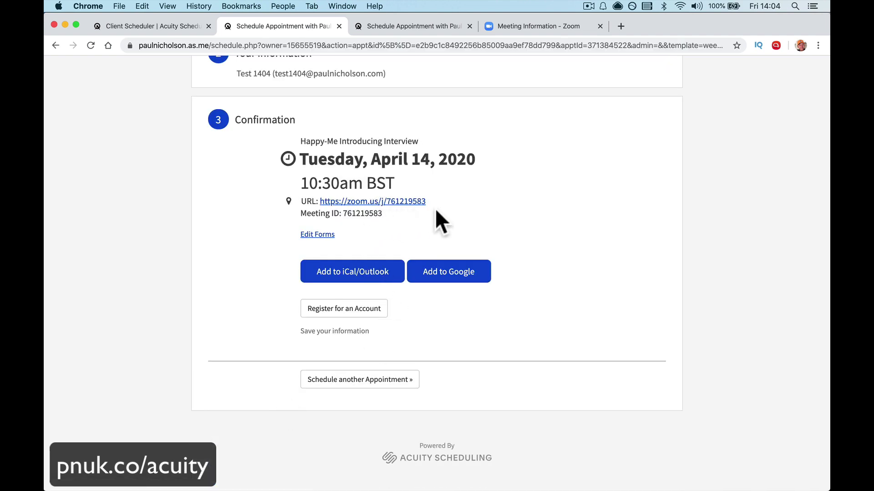
- Compare the Test 1404 and Test 1402 confirmation emails and their separate Zoom meeting IDs
left_click(523, 469)
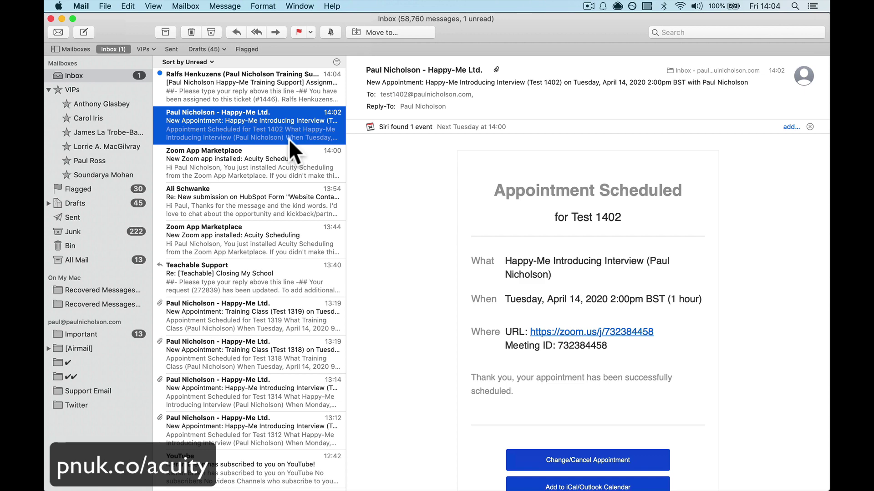
left_click(297, 74)
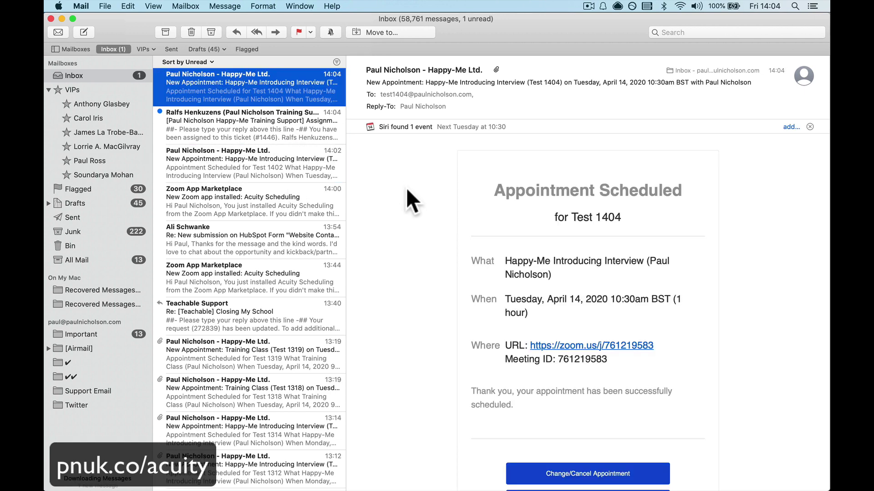
left_click(288, 167)
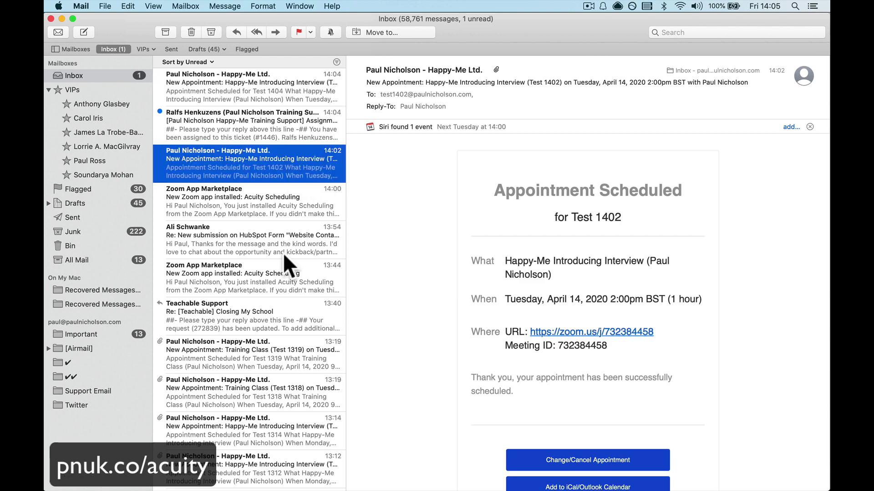
- Open Zoom's Meetings list and scroll to the upcoming Test 1404 and Test 1402 interview meetings
left_click(297, 484)
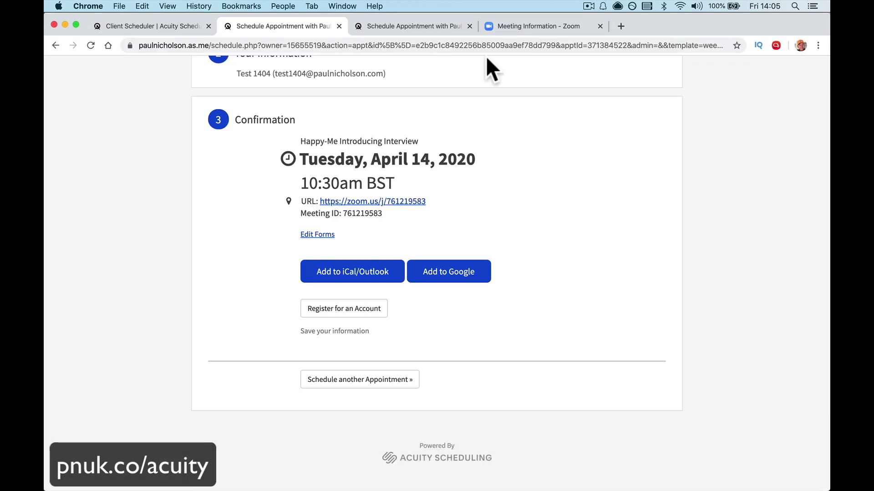
left_click(497, 44)
left_click(497, 26)
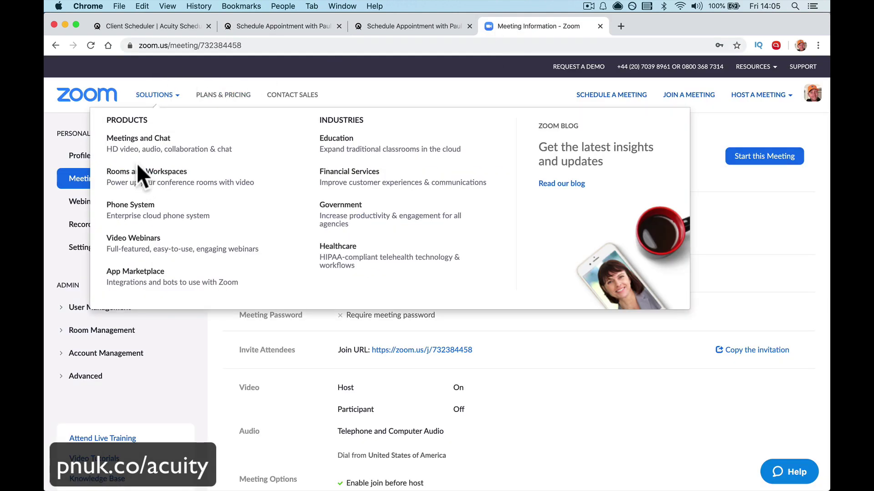
left_click(72, 182)
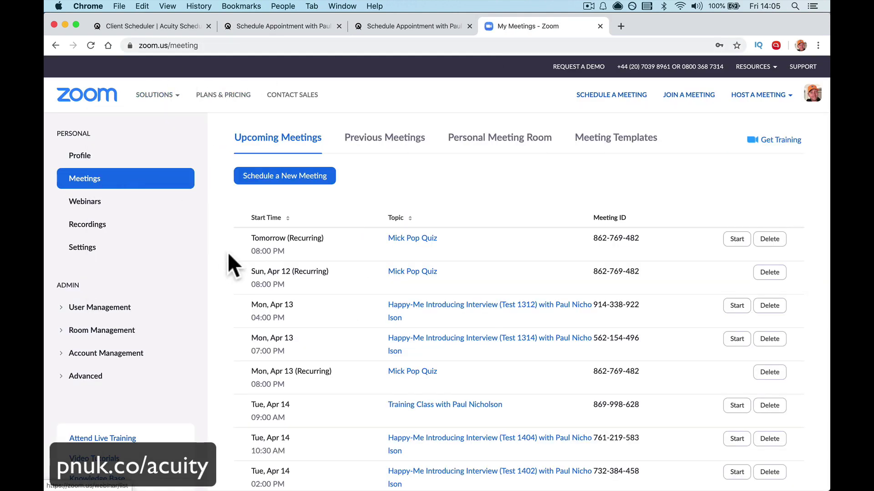
scroll(230, 259, "down", 5)
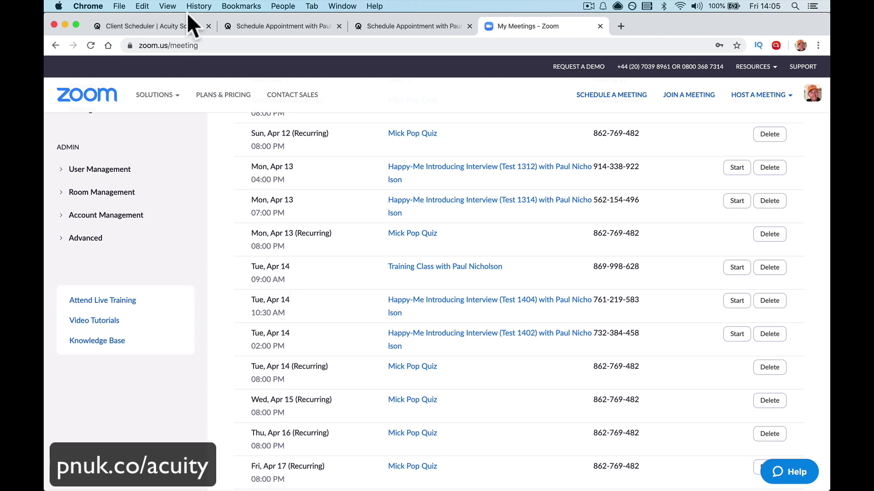
- Review this week's Acuity appointment calendar, then go to the Appointment Types list
left_click(167, 25)
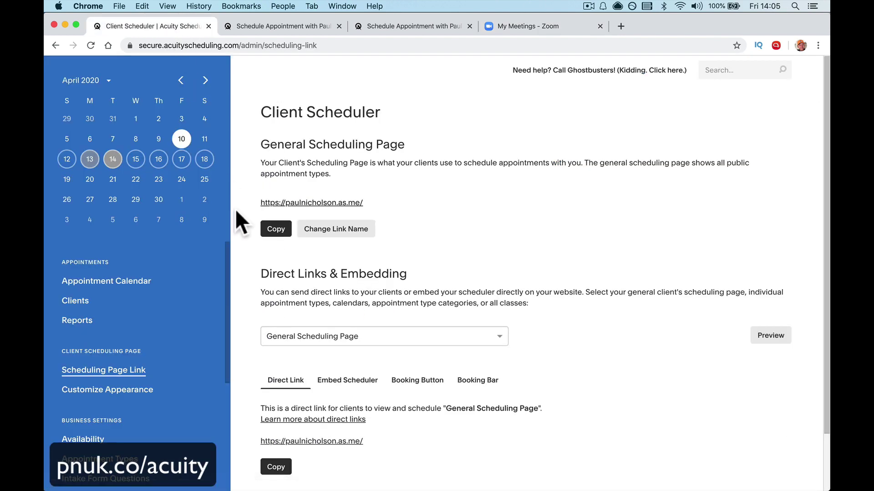
left_click(177, 287)
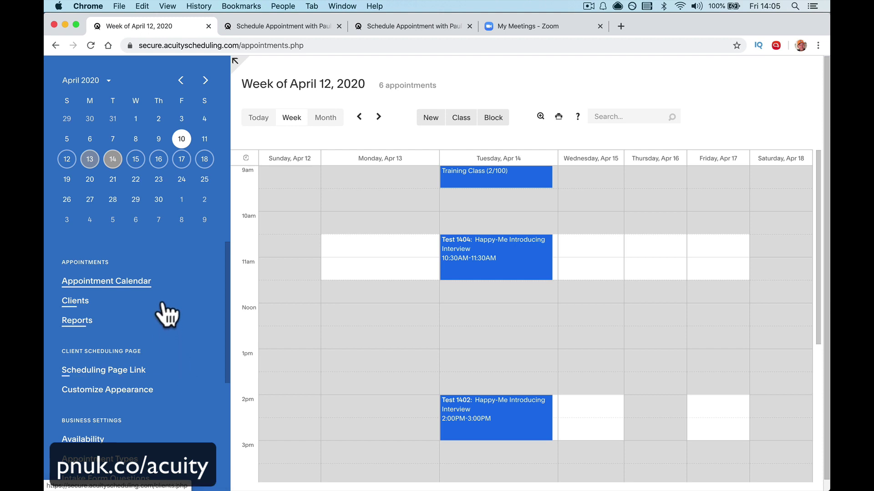
scroll(162, 310, "down", 1)
scroll(169, 321, "down", 2)
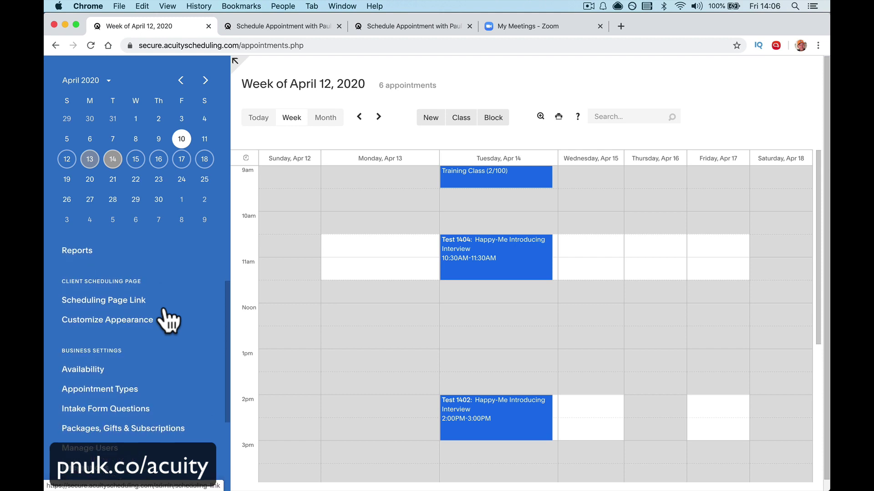
left_click(149, 388)
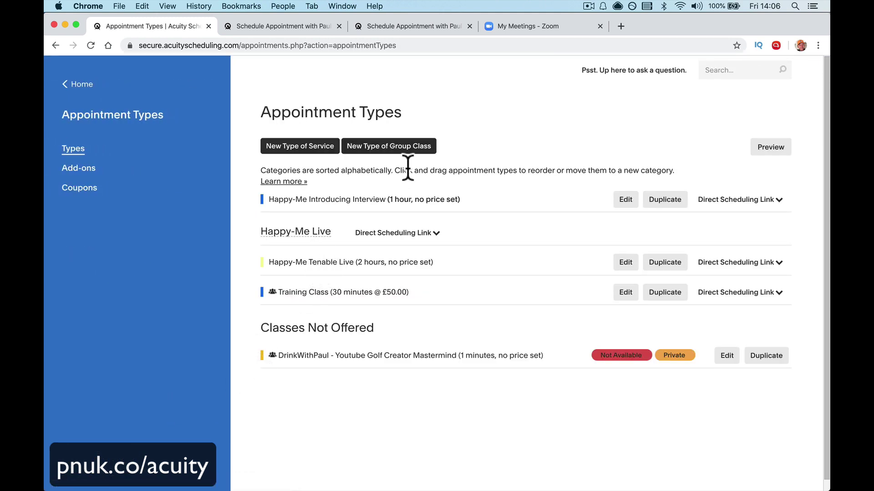
- Start a new group class named 'Online Business Training Class' lasting 90 minutes
left_click(375, 149)
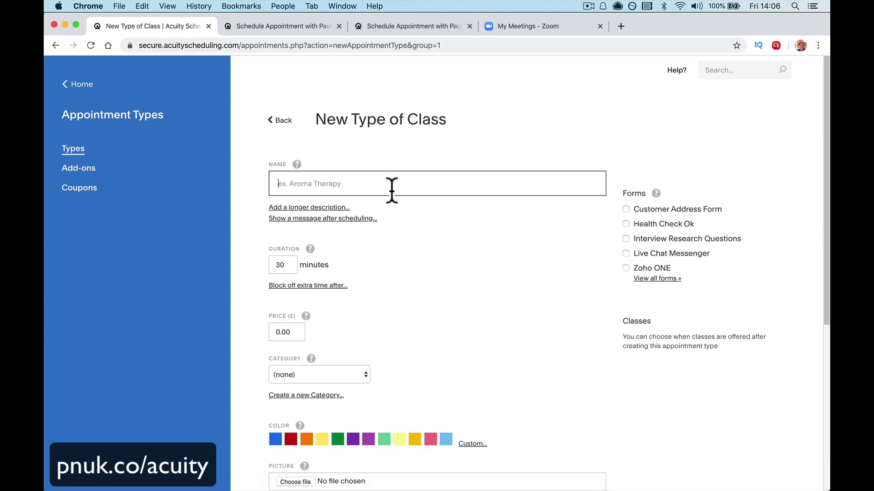
left_click(392, 189)
type("Online Busines Training Class")
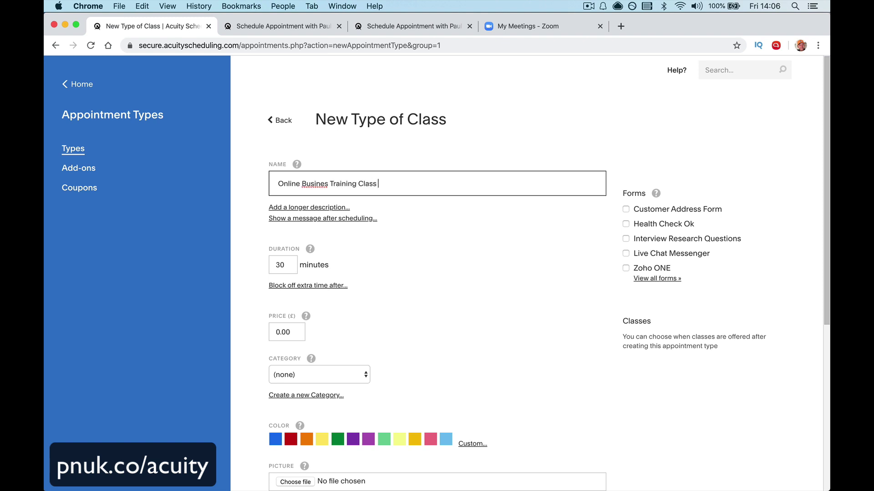
left_click(329, 183)
type("s")
double_click(283, 265)
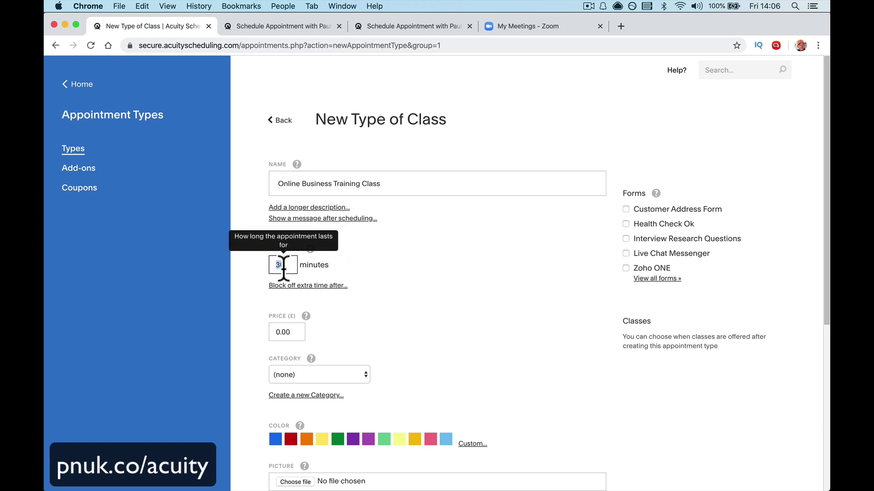
type("100")
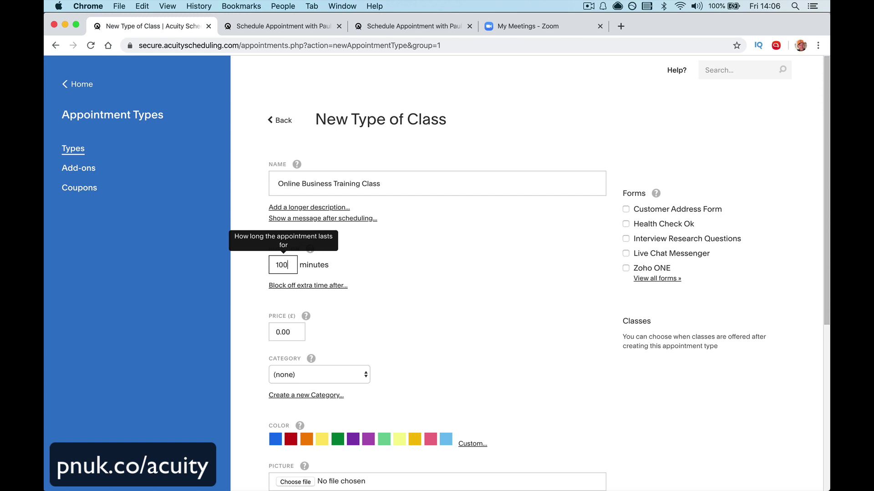
double_click(284, 265)
type("90")
key("Tab")
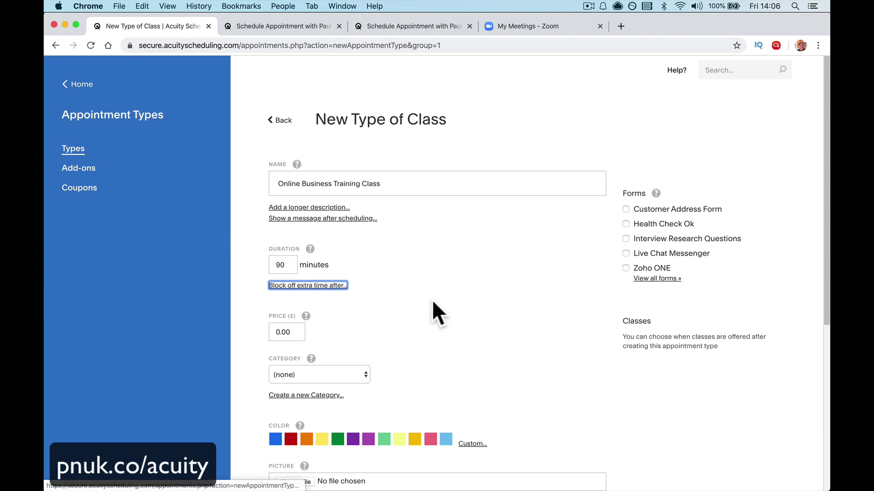
- Add a 30-minute blocked-off buffer after the class and set its price to £50.00
scroll(430, 299, "down", 2)
left_click(330, 223)
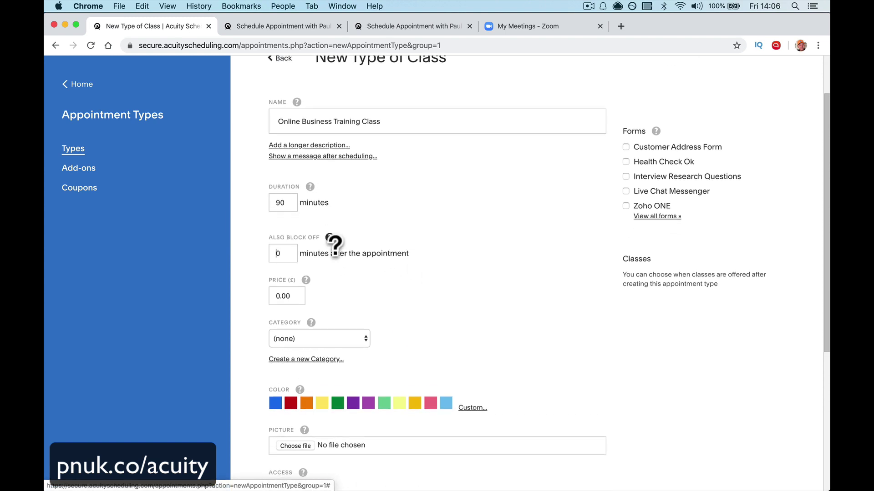
left_click(286, 252)
type("30")
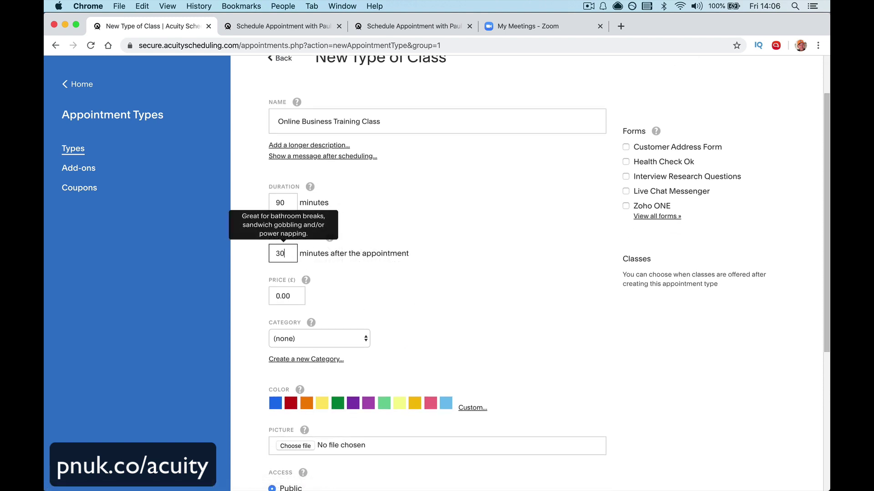
key("Tab")
key("Tab")
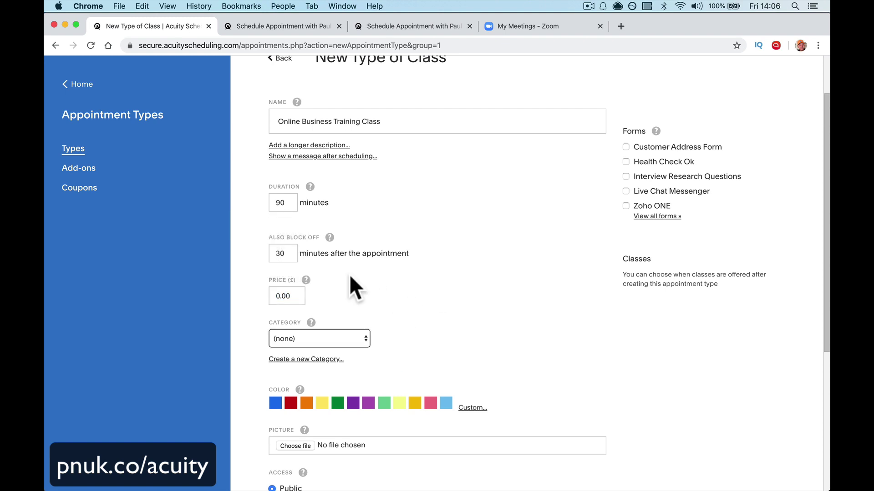
scroll(349, 274, "down", 2)
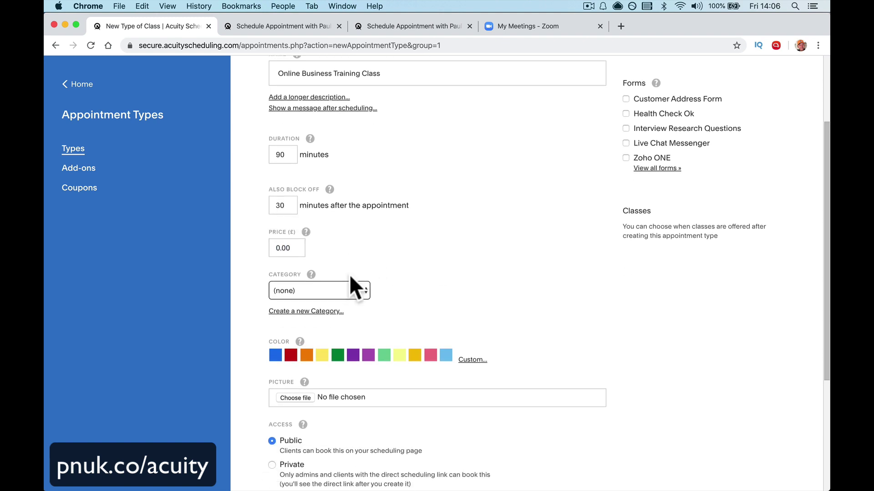
double_click(297, 248)
type("500")
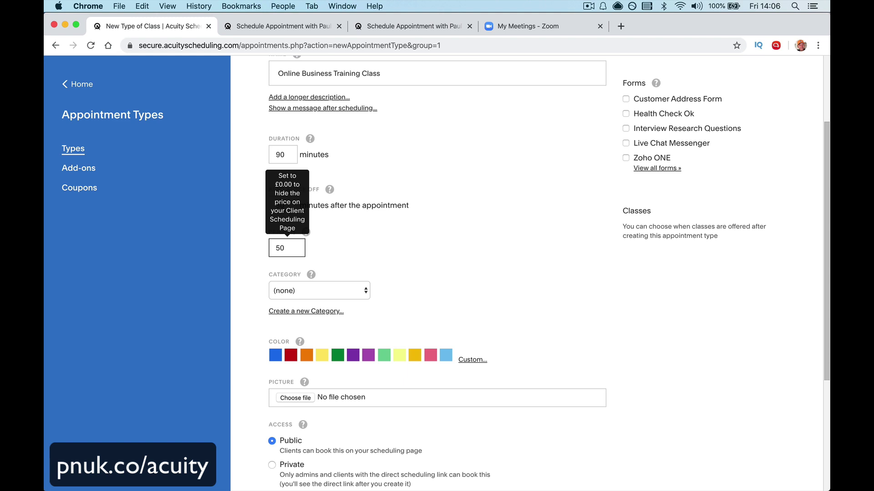
key("Tab")
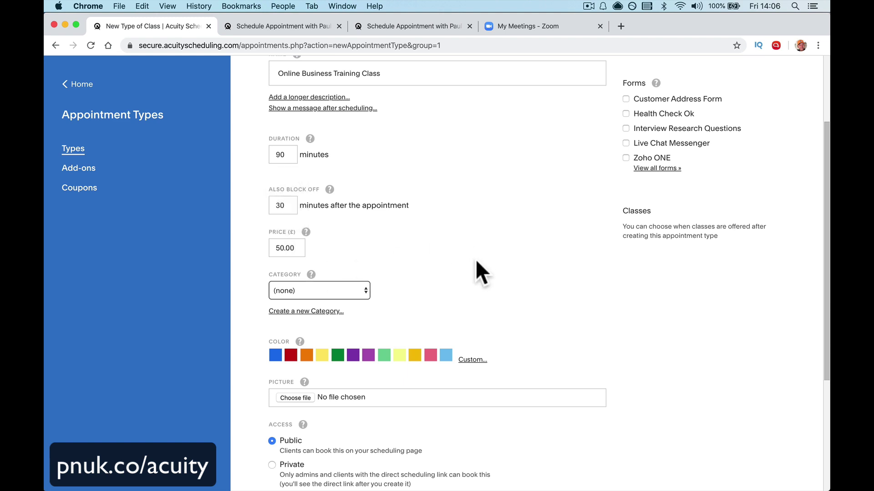
- Put the class in the Happy-Me Live category, colour it blue, and allow up to 100 people
scroll(460, 261, "down", 3)
left_click(370, 154)
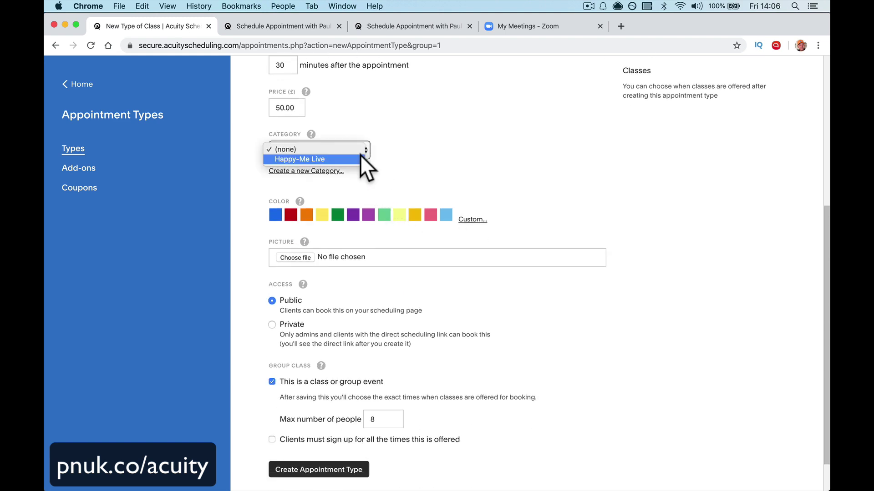
left_click(356, 159)
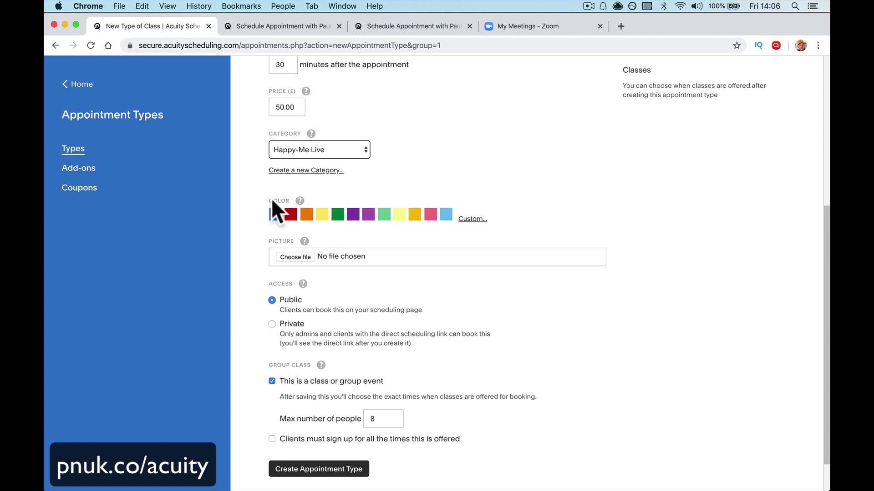
left_click(275, 214)
scroll(389, 260, "down", 2)
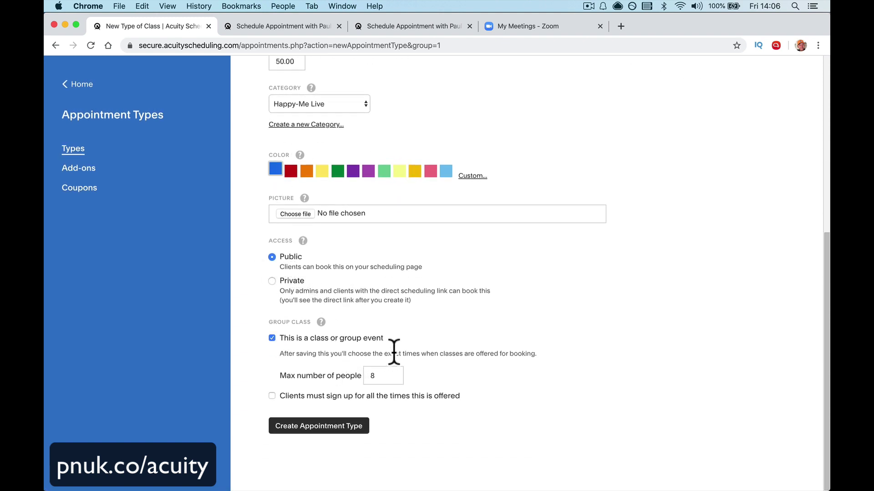
left_click(386, 381)
key("BackSpace")
type("100")
key("Tab")
scroll(404, 84, "up", 4)
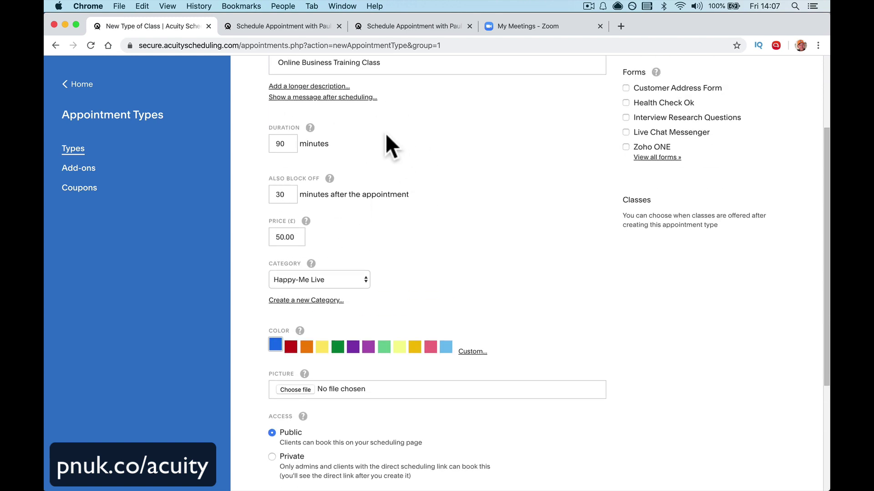
scroll(386, 133, "down", 5)
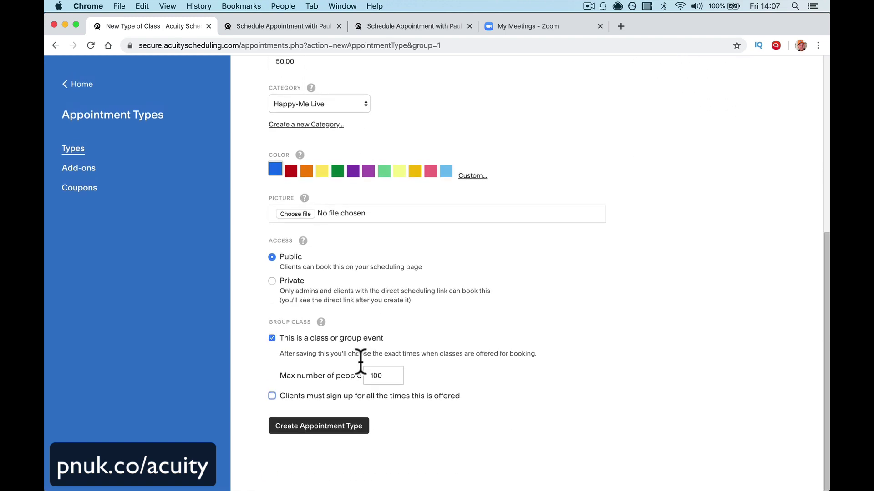
- Save the class type and offer it on Friday, April 17, 2020 at 10:00am
left_click(348, 431)
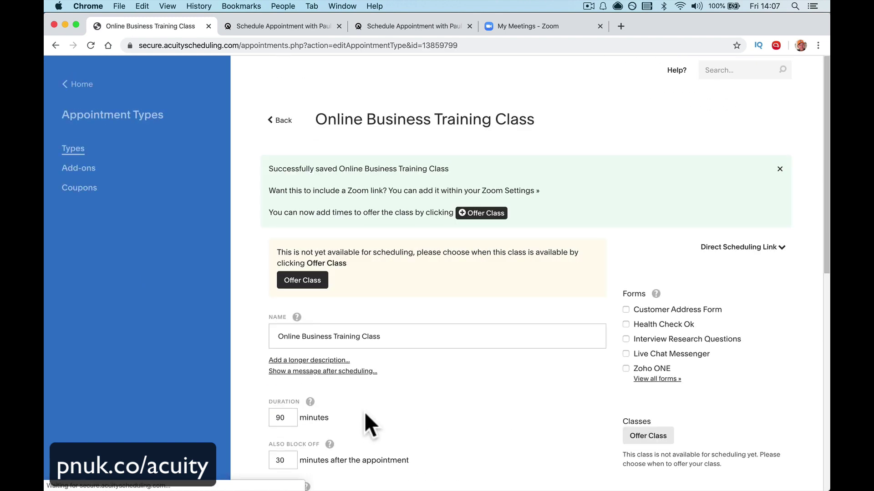
left_click(312, 286)
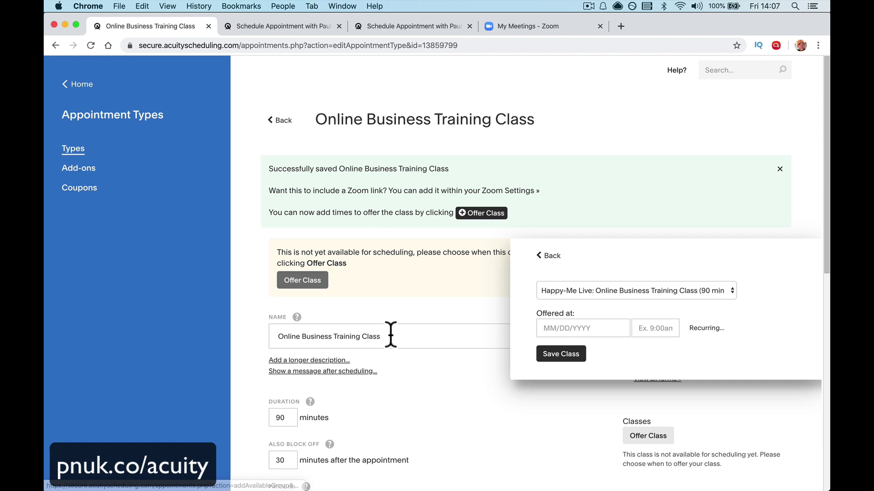
left_click(597, 330)
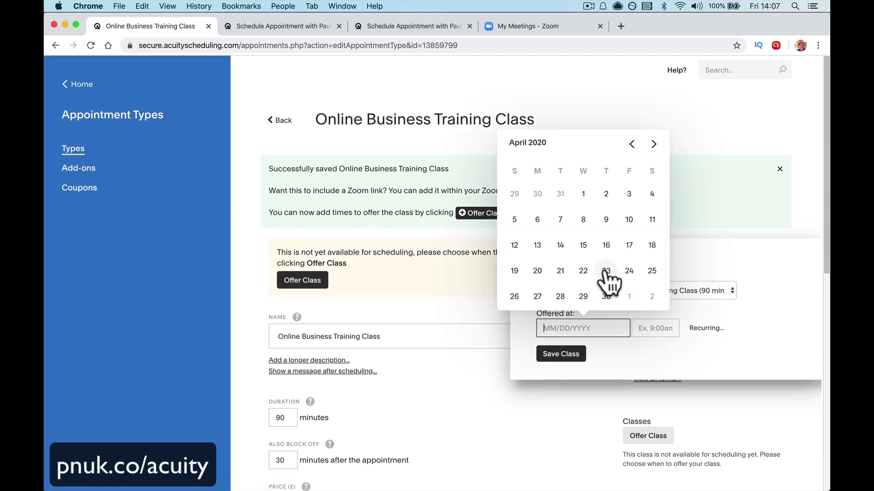
left_click(628, 246)
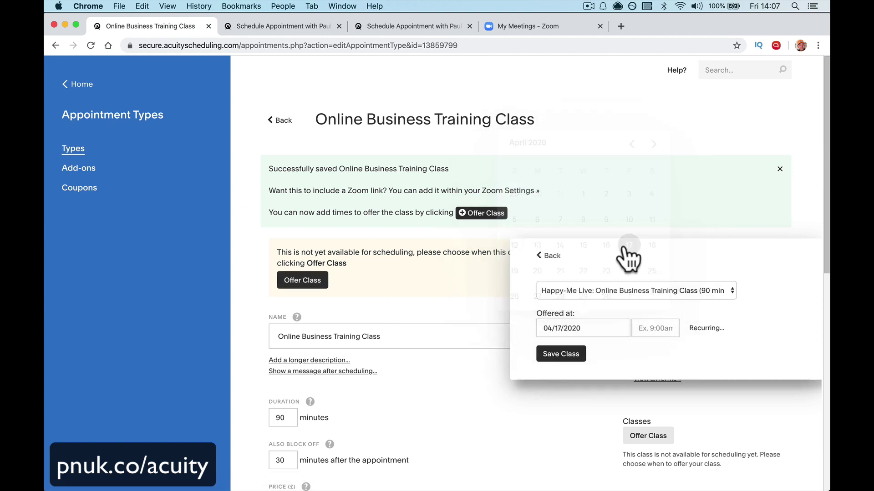
left_click(649, 328)
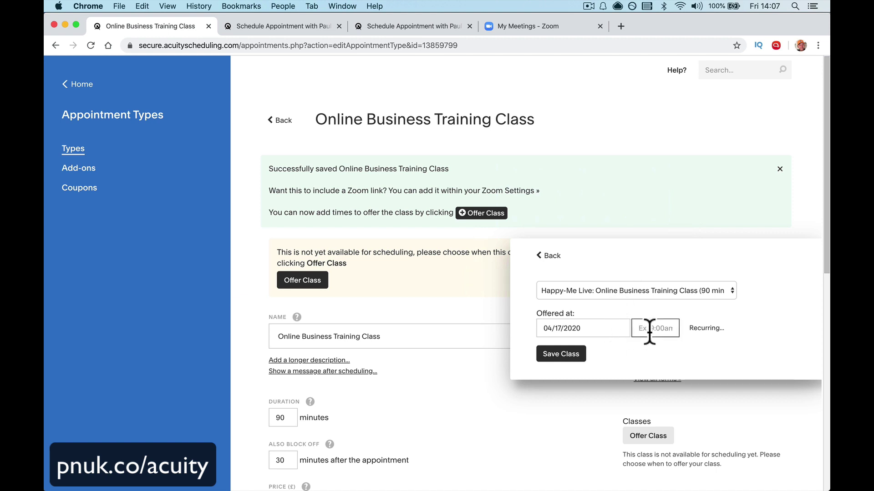
type("10:00")
key("Tab")
left_click(568, 353)
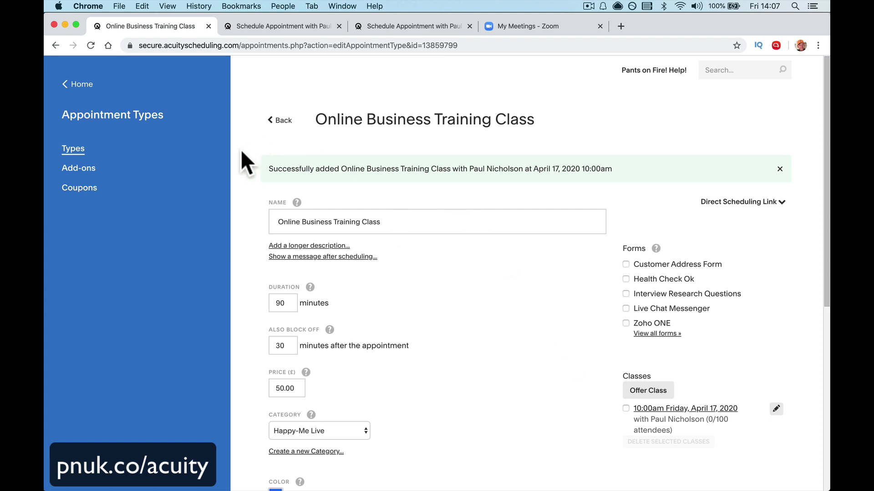
- Enable Zoom meeting creation for Online Business Training Class bookings in the Zoom integration
left_click(78, 85)
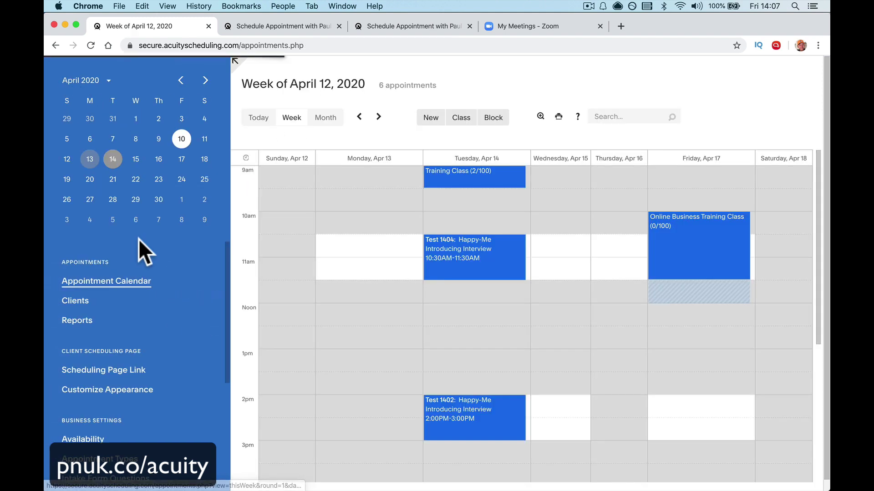
scroll(141, 412, "down", 5)
left_click(98, 350)
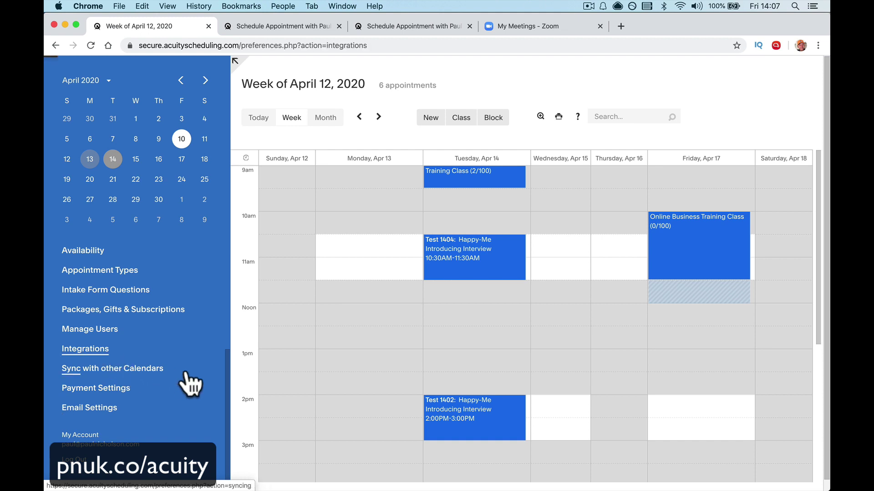
left_click(628, 394)
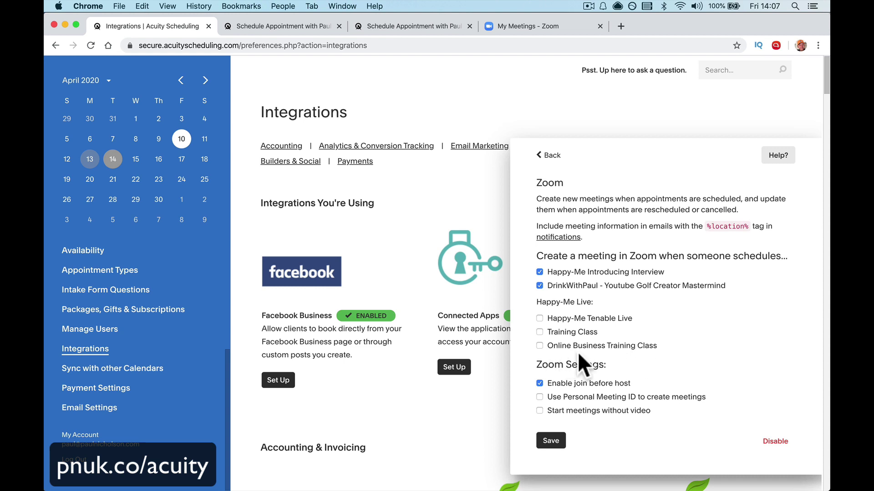
left_click(607, 348)
left_click(554, 441)
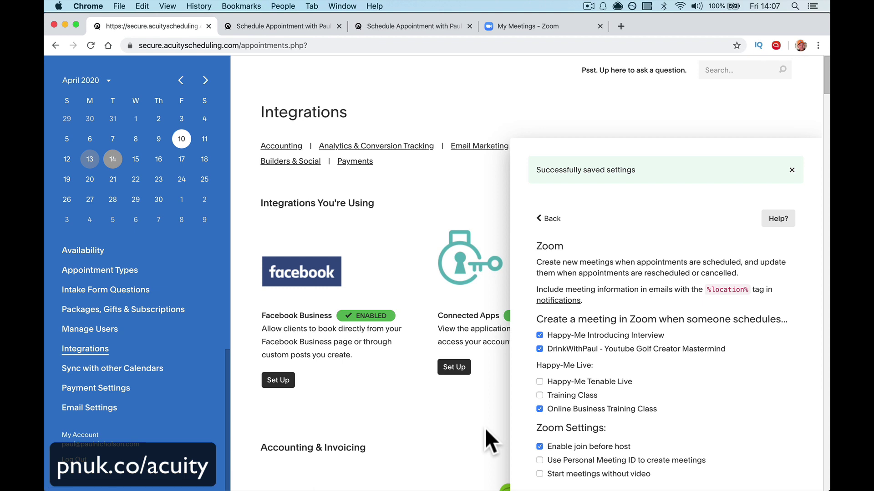
- Show the Online Business Training Class direct scheduling link from Appointment Types
left_click(793, 168)
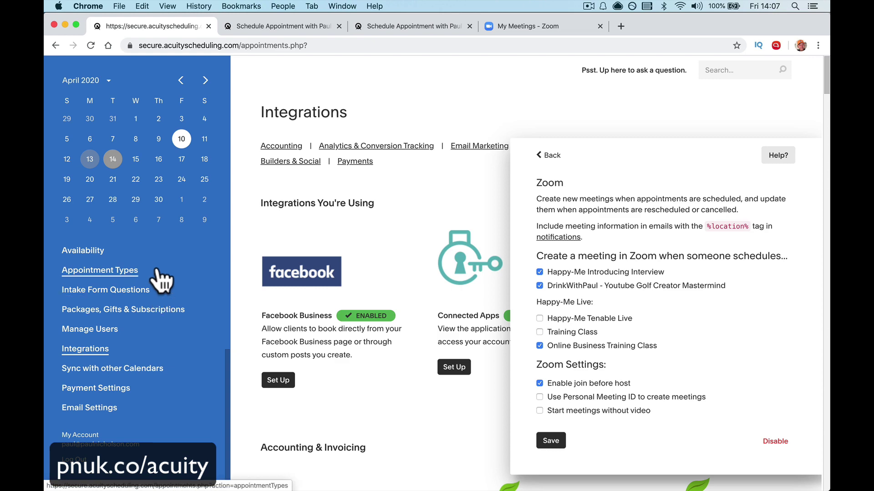
left_click(137, 271)
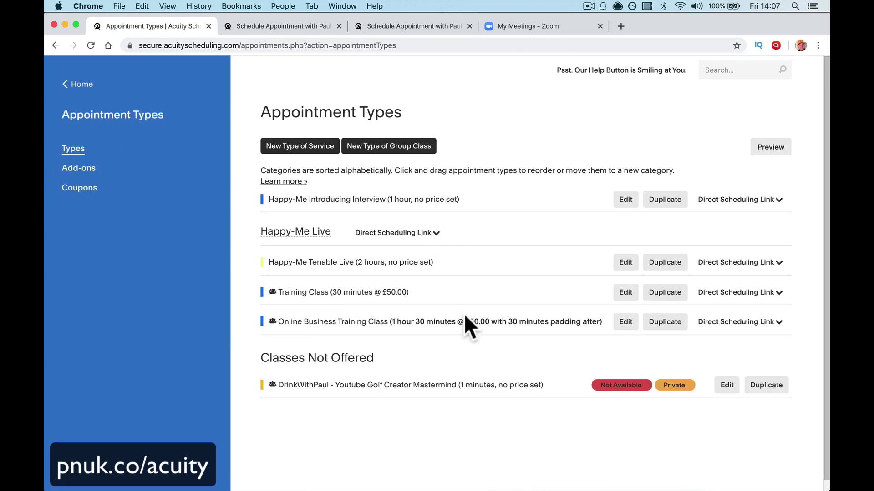
left_click(732, 324)
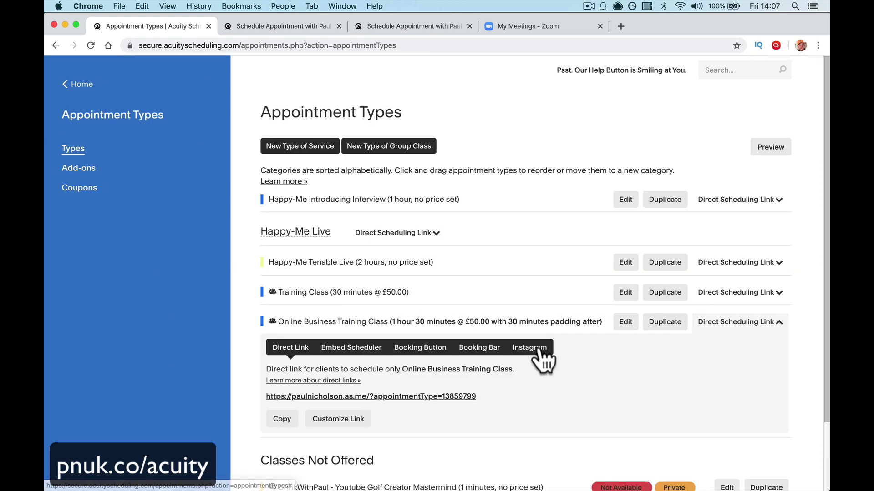
- Sign up for the Friday 10:00am class, changing the prefilled attendee's last name and e-mail
left_click(384, 395)
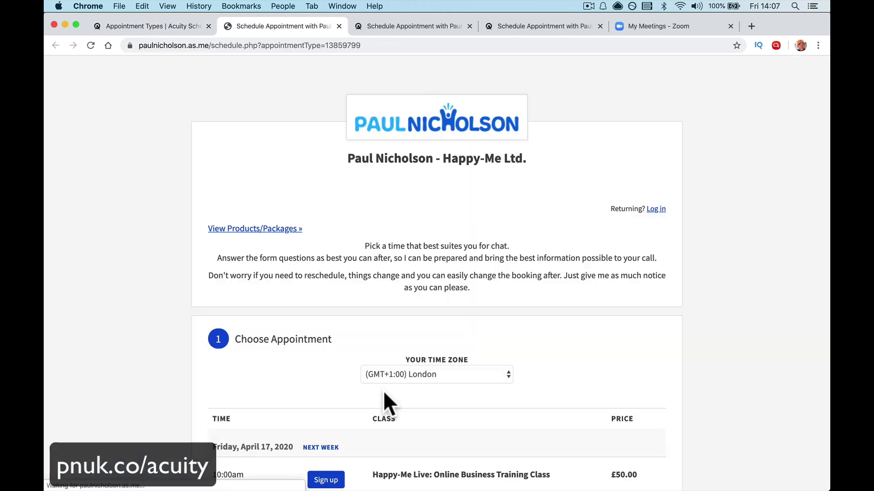
scroll(383, 389, "down", 4)
scroll(384, 390, "down", 1)
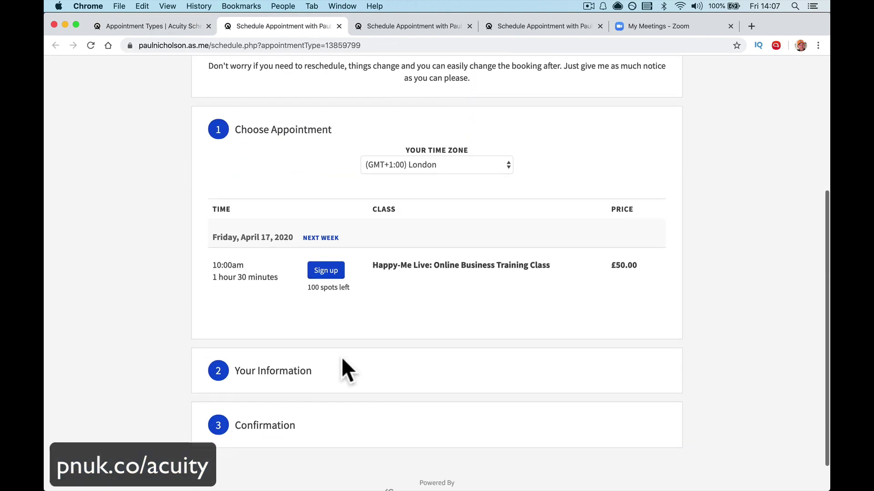
left_click(327, 273)
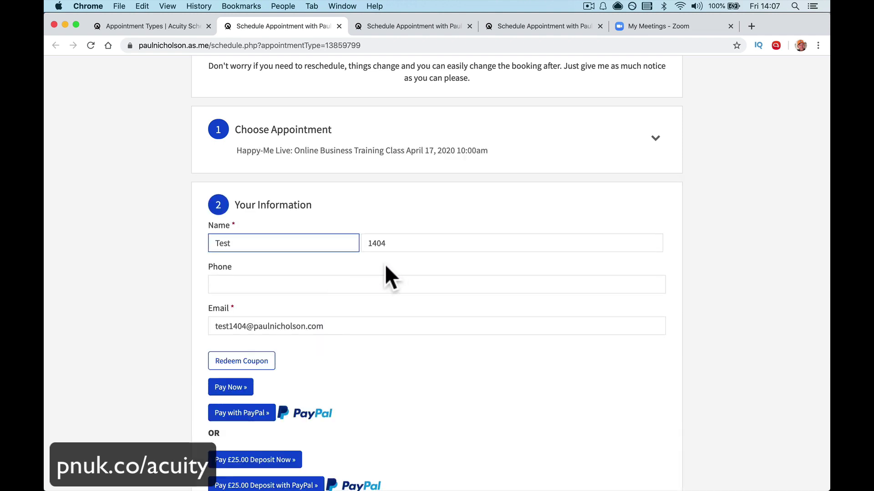
left_click(395, 245)
key("BackSpace")
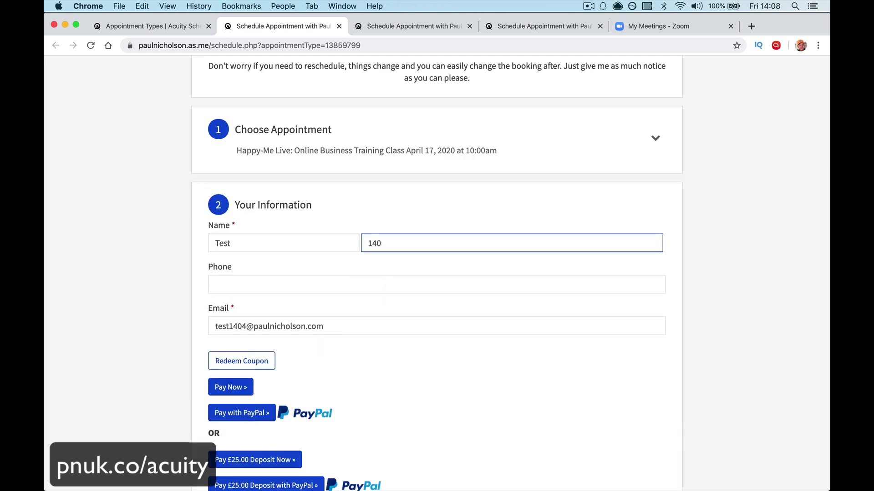
type("7")
left_click(247, 326)
key("BackSpace")
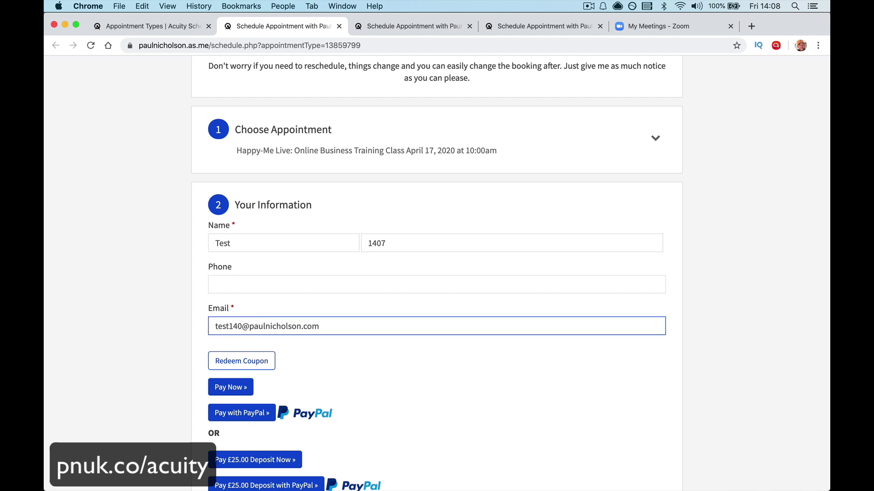
type("7")
left_click(331, 356)
- Apply the coupon code 'free' to make the booking free
scroll(331, 357, "down", 5)
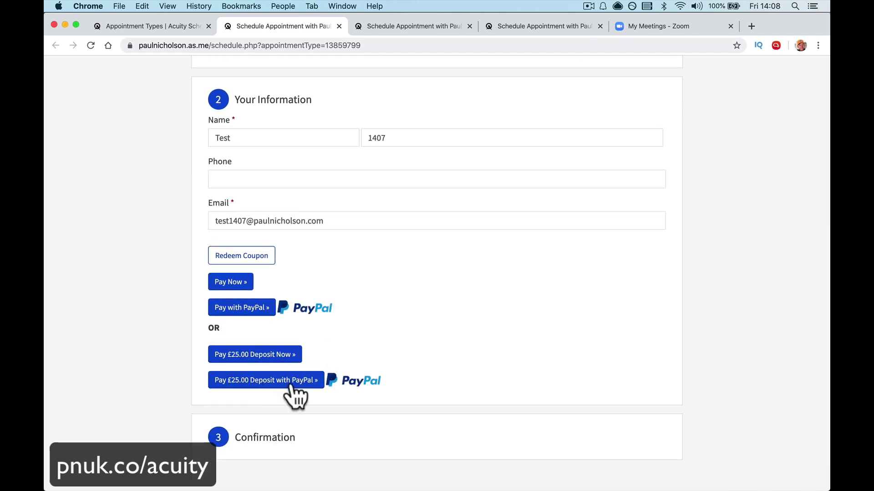
scroll(357, 298, "up", 2)
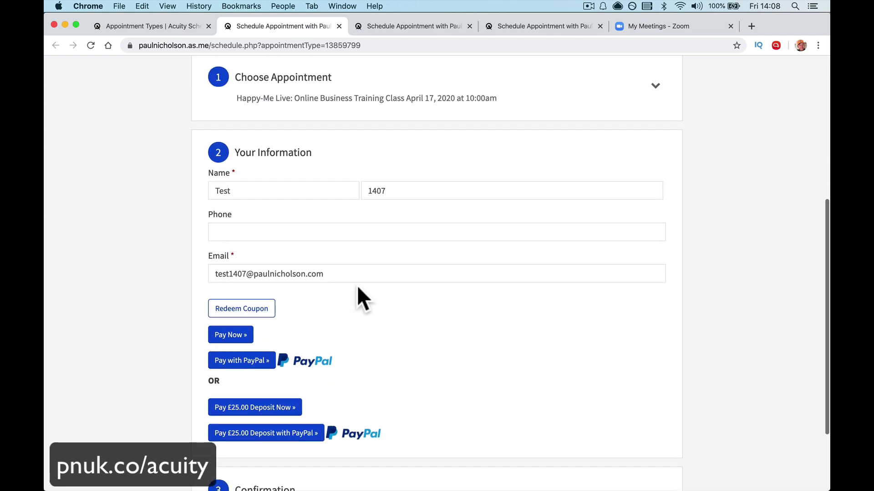
scroll(329, 351, "up", 10)
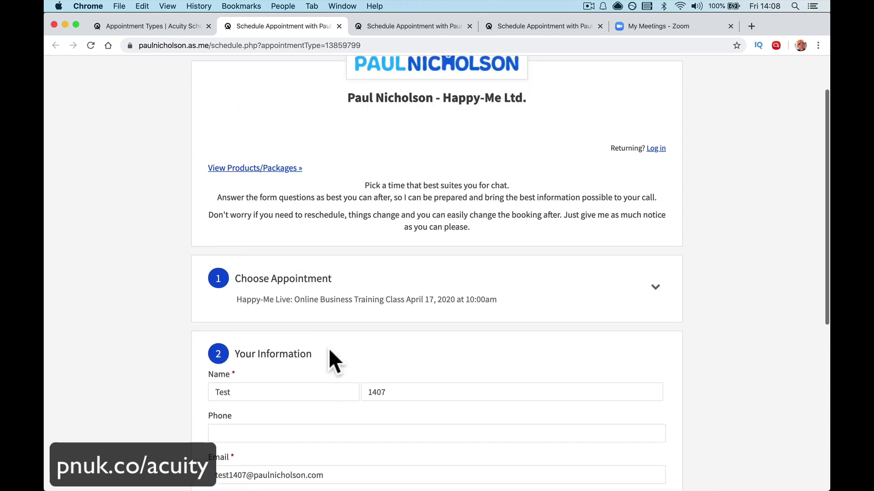
scroll(328, 348, "down", 9)
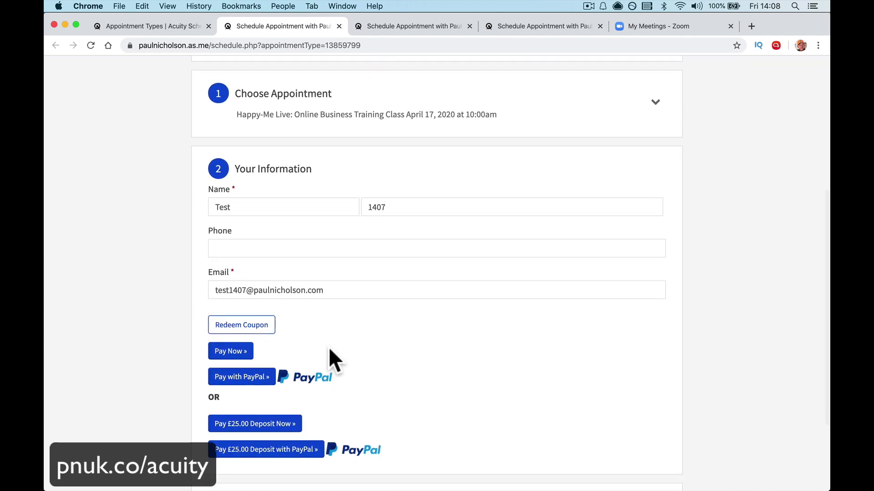
scroll(329, 348, "down", 2)
scroll(302, 367, "down", 1)
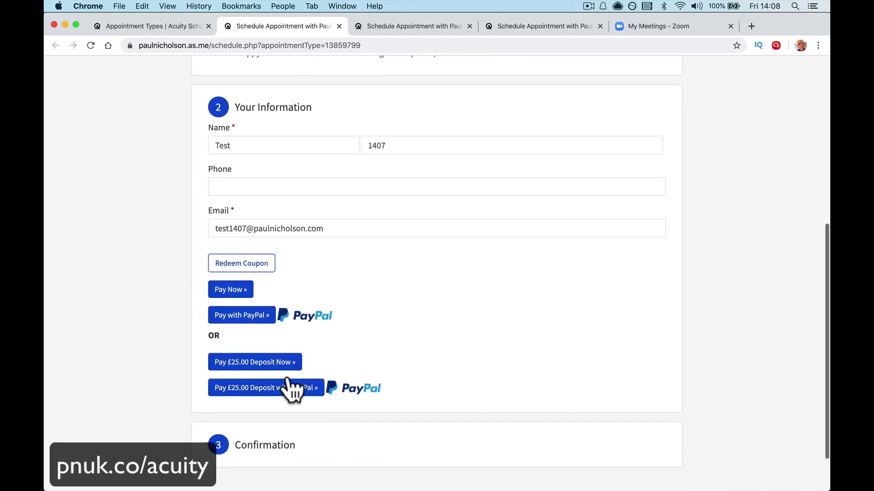
scroll(372, 316, "up", 7)
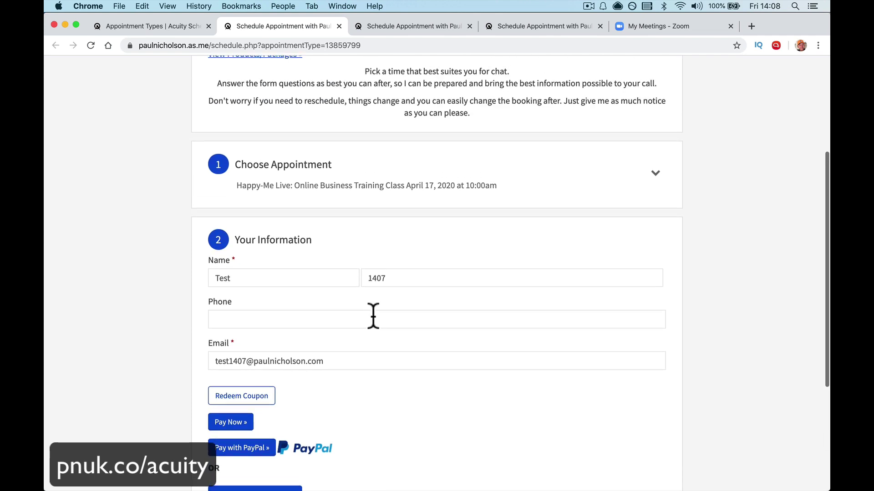
scroll(372, 317, "up", 4)
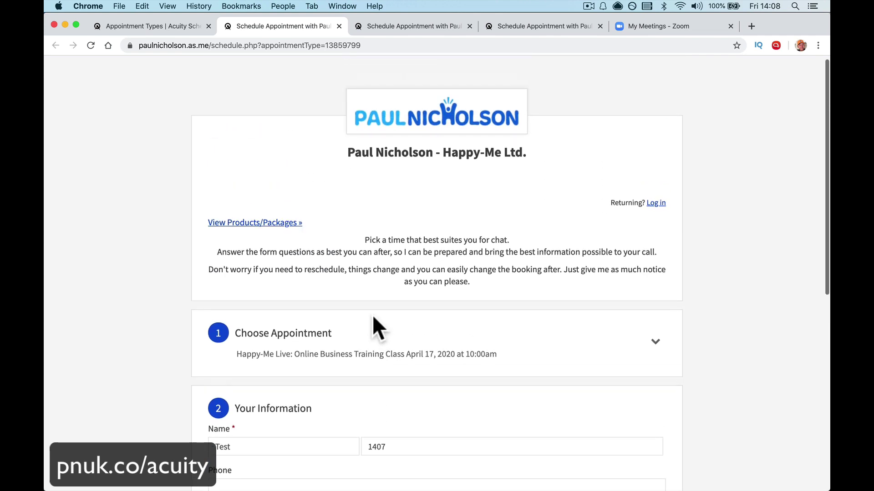
scroll(324, 282, "down", 8)
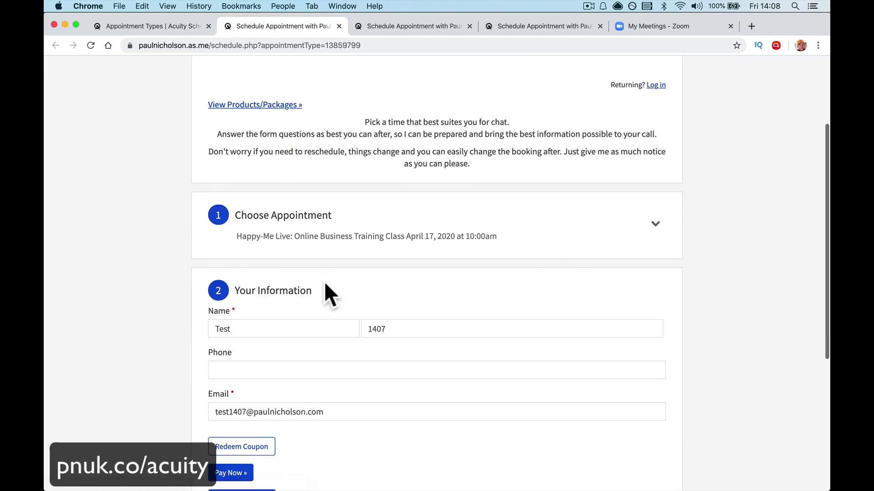
left_click(266, 332)
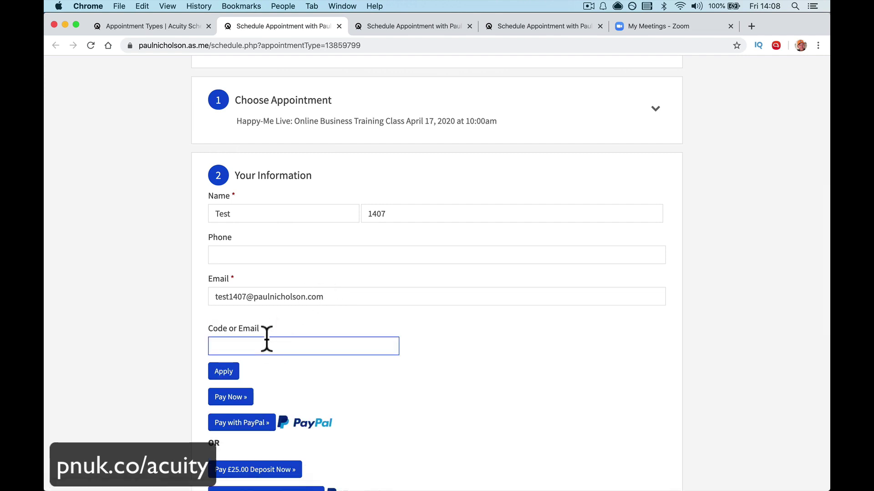
type("free")
left_click(227, 372)
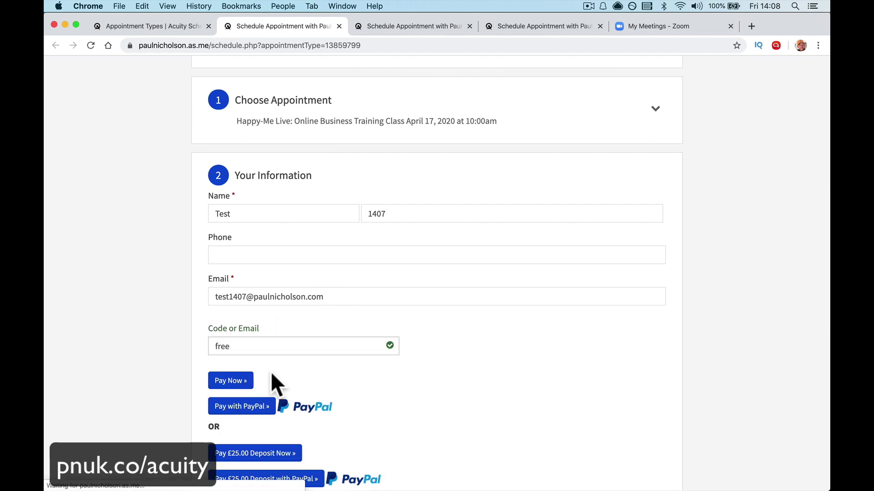
- Complete the free class booking, then switch to Zoom's My Meetings list
left_click(274, 380)
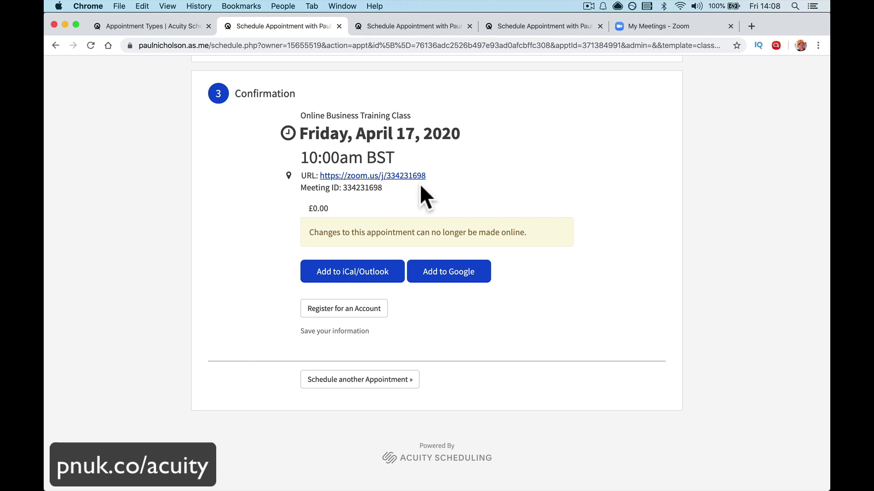
left_click(640, 28)
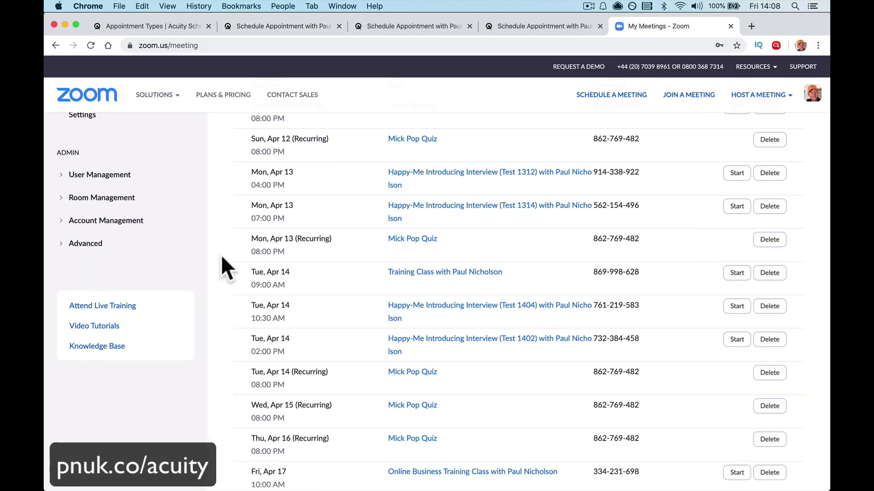
scroll(270, 310, "down", 5)
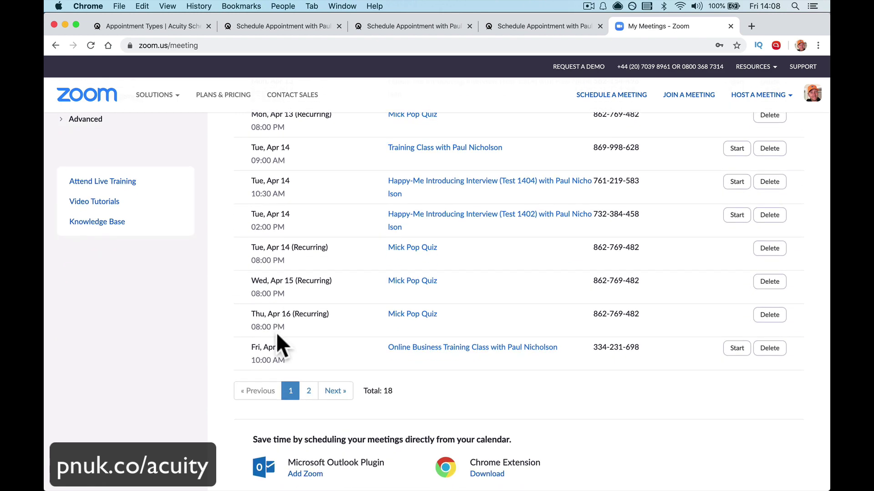
left_click(436, 350)
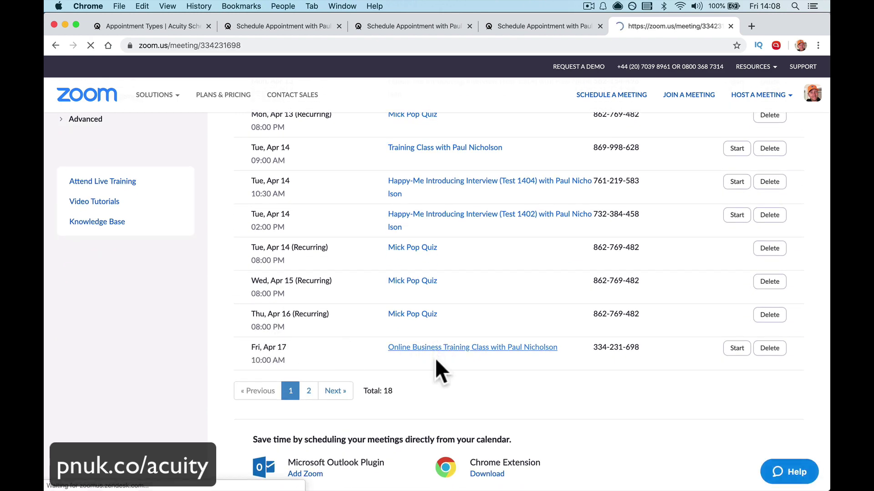
scroll(435, 359, "down", 7)
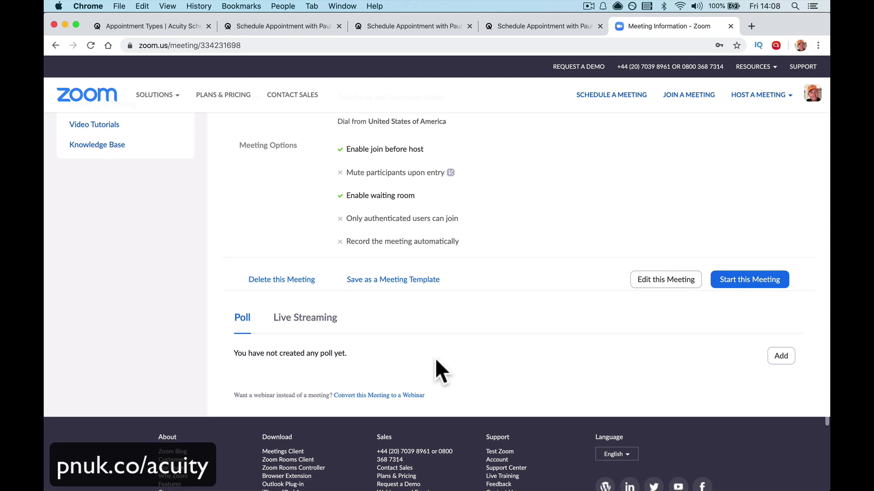
scroll(435, 359, "up", 4)
scroll(435, 358, "up", 3)
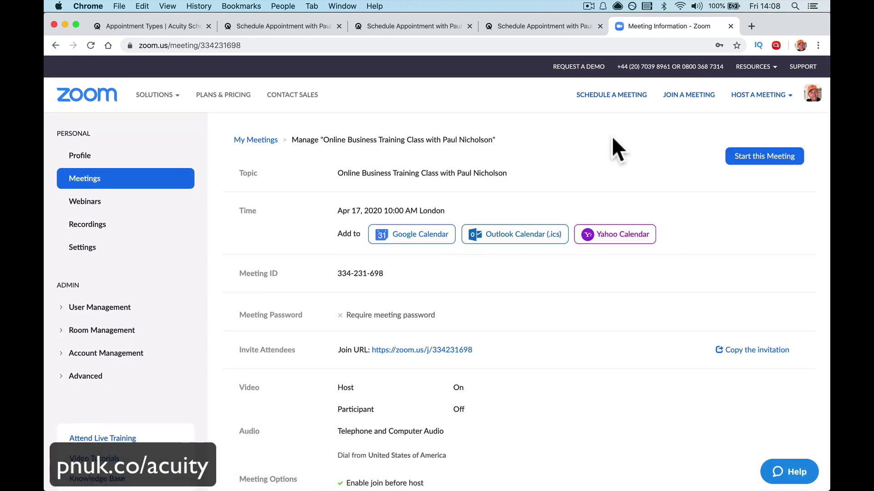
left_click(528, 29)
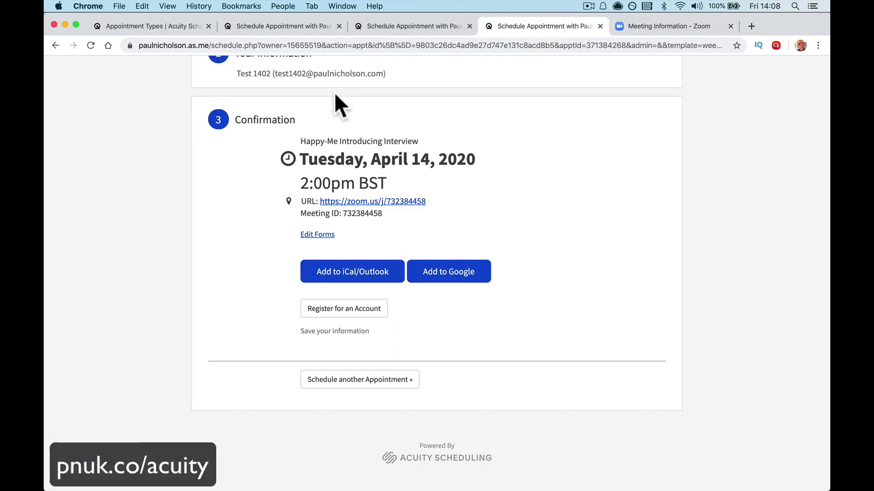
- Close the 2:00pm and Friday class confirmation tabs and return to the Appointment Types tab
left_click(392, 28)
left_click(470, 26)
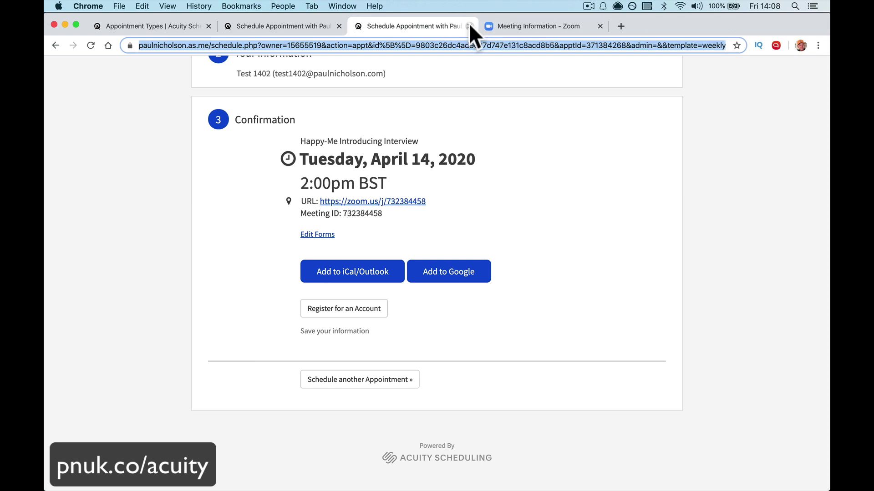
left_click(469, 25)
left_click(290, 28)
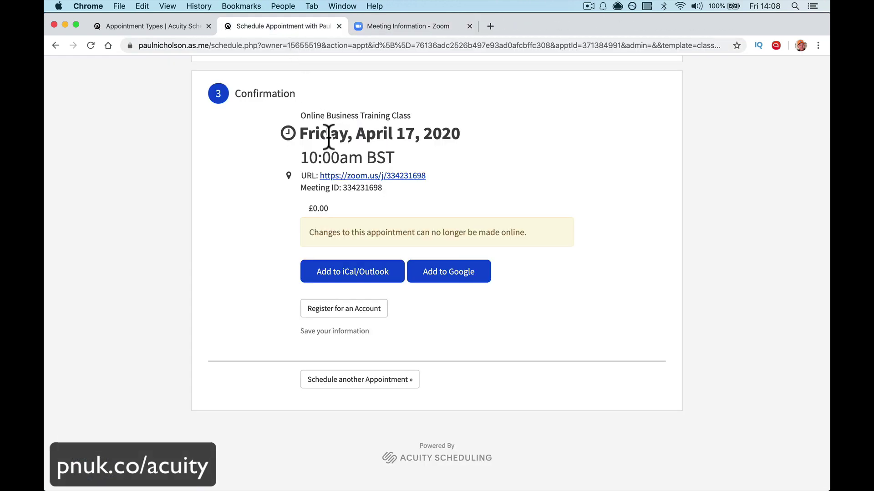
left_click(338, 26)
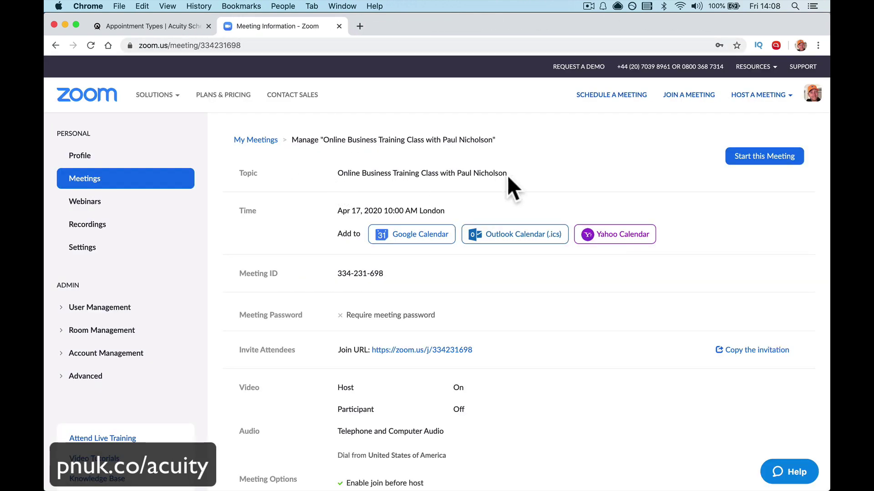
left_click(165, 30)
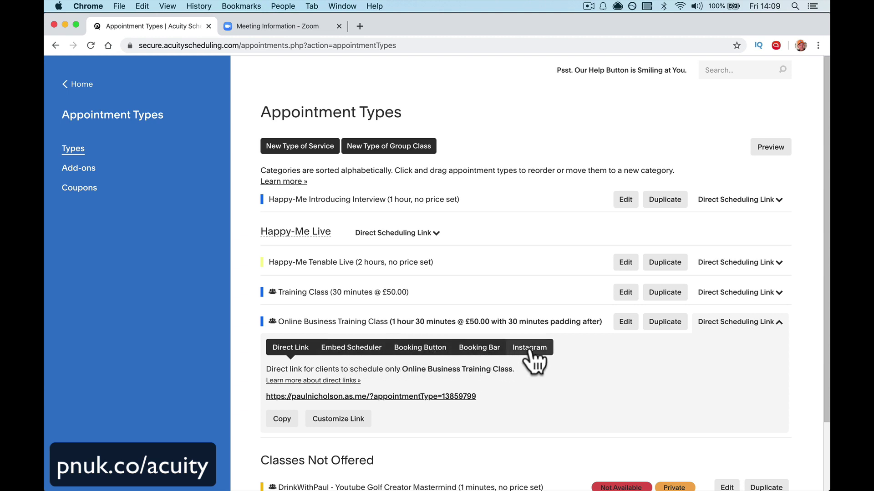
- Sign a second attendee up for the Friday 10am £50.00 class, editing the prefilled name and e-mail
left_click(384, 397)
scroll(446, 327, "down", 5)
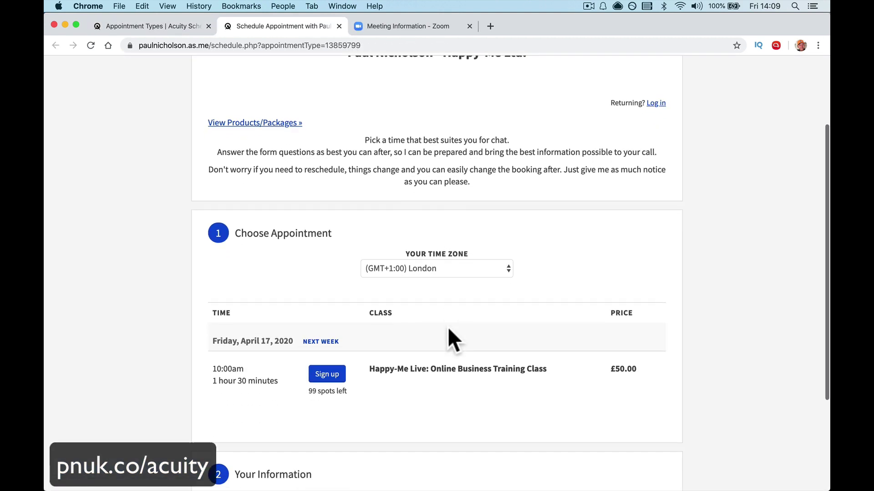
scroll(447, 327, "down", 2)
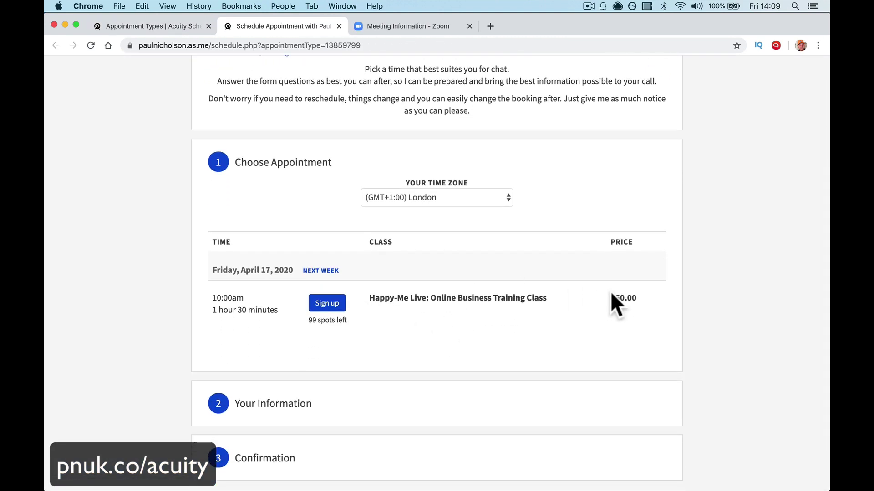
left_click_drag(607, 299, 640, 299)
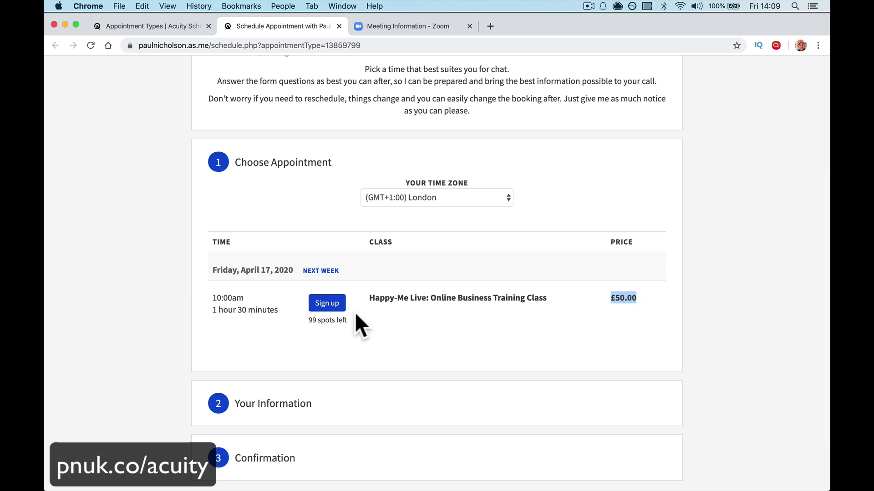
left_click(334, 304)
left_click(411, 278)
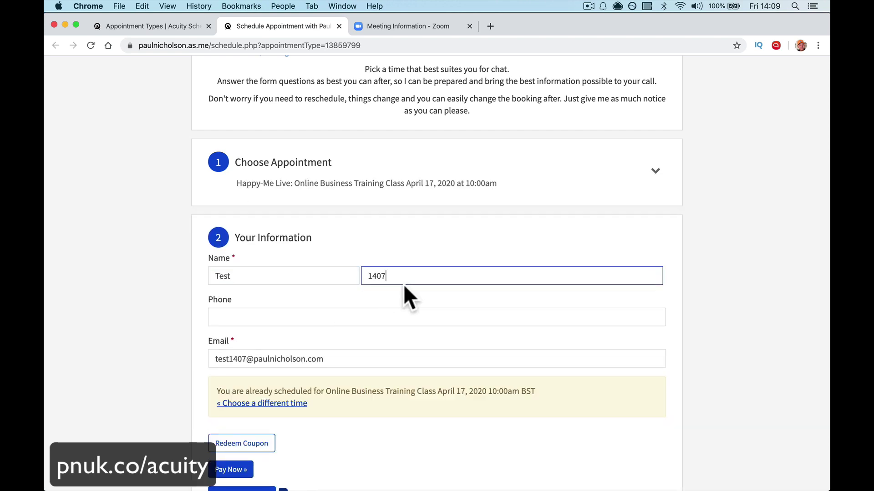
key("BackSpace")
type("9")
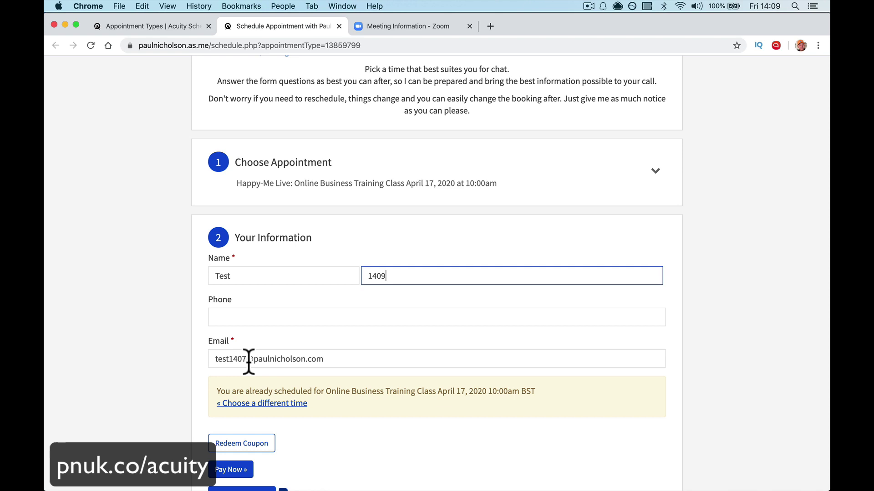
left_click(242, 359)
key("Delete")
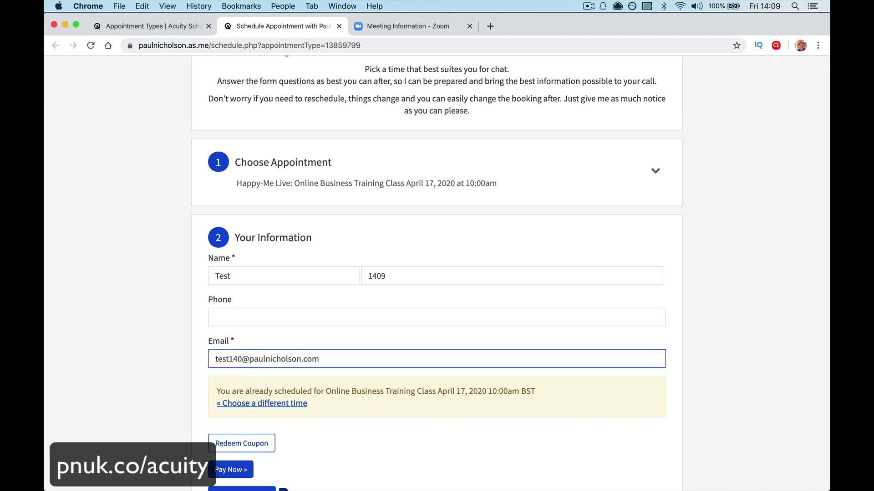
type("9")
- Redeem the 'free' coupon and complete the booking at £0.00
scroll(254, 392, "down", 3)
left_click(227, 397)
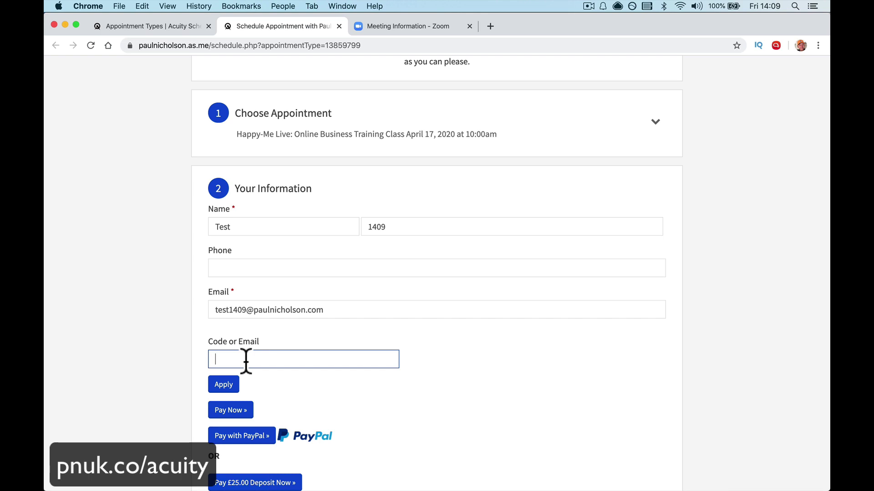
type("free")
left_click(279, 394)
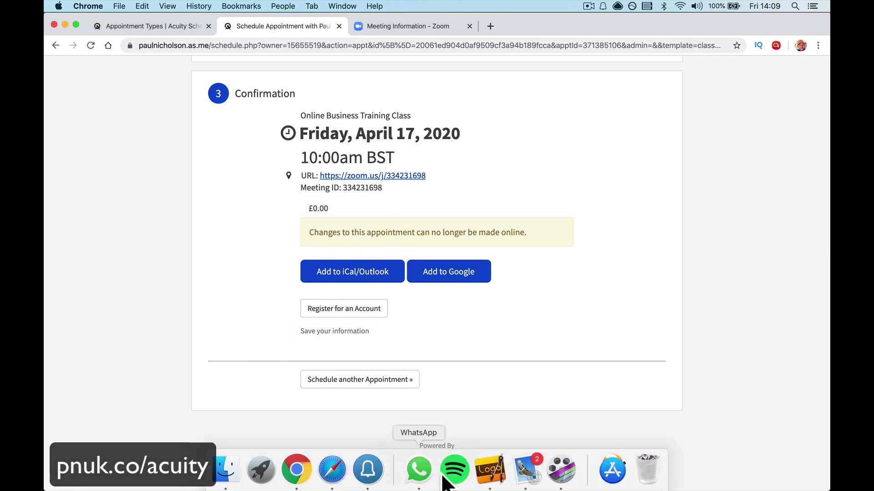
left_click(525, 472)
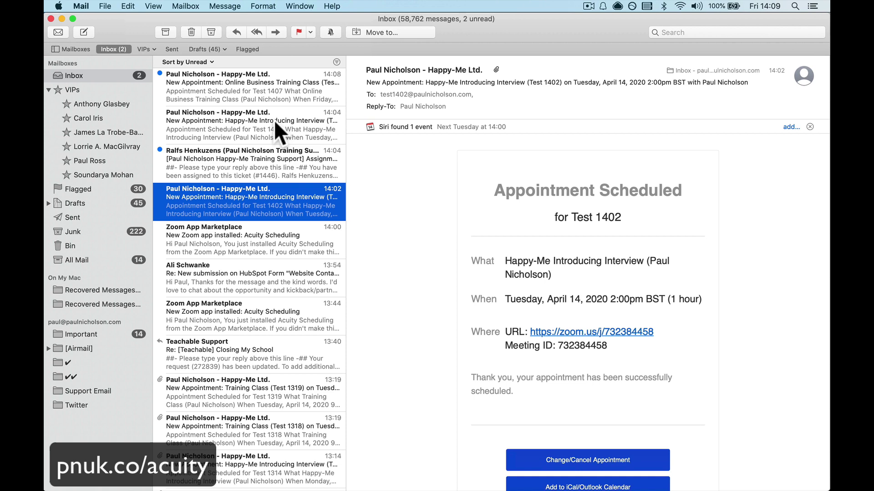
left_click(263, 87)
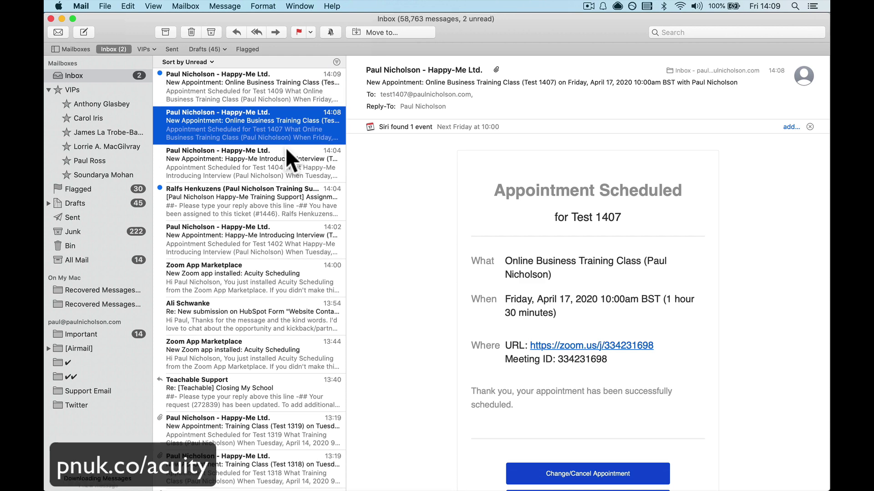
left_click_drag(663, 346, 605, 345)
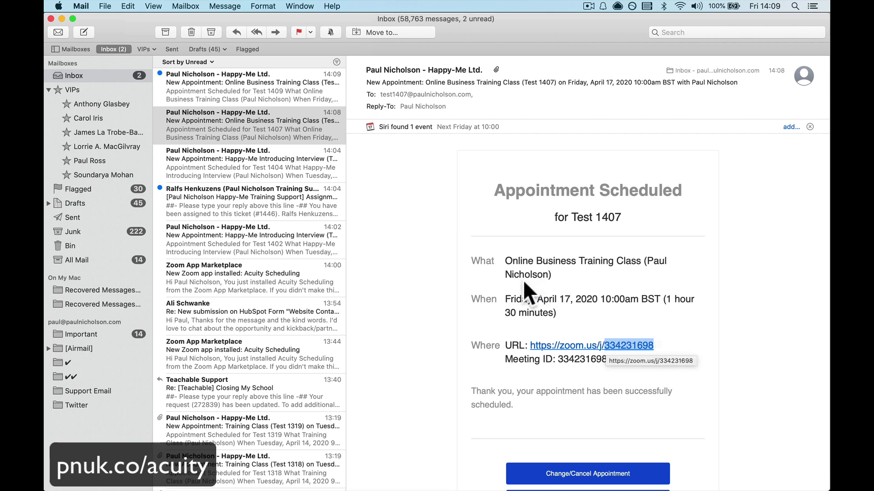
left_click(278, 91)
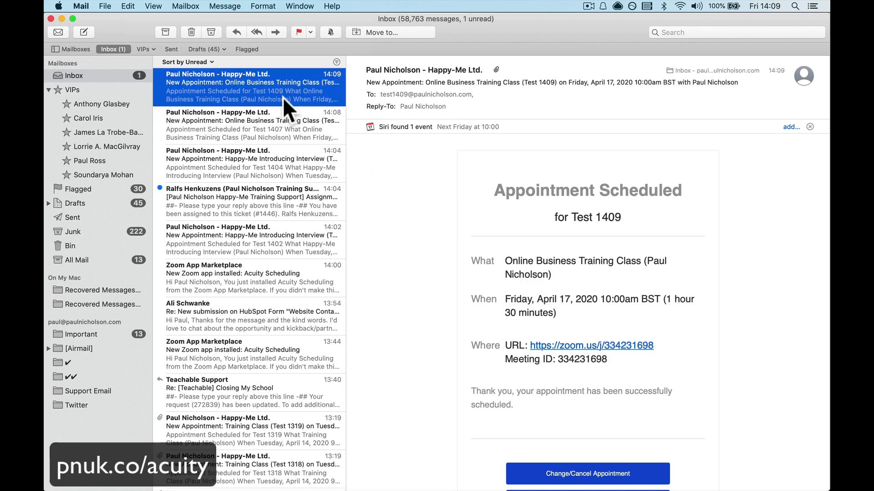
left_click(283, 113)
left_click(275, 94)
left_click(274, 117)
- Back in the browser, confirm 98 spots remain for the Friday class and view its Zoom meeting details
left_click(304, 482)
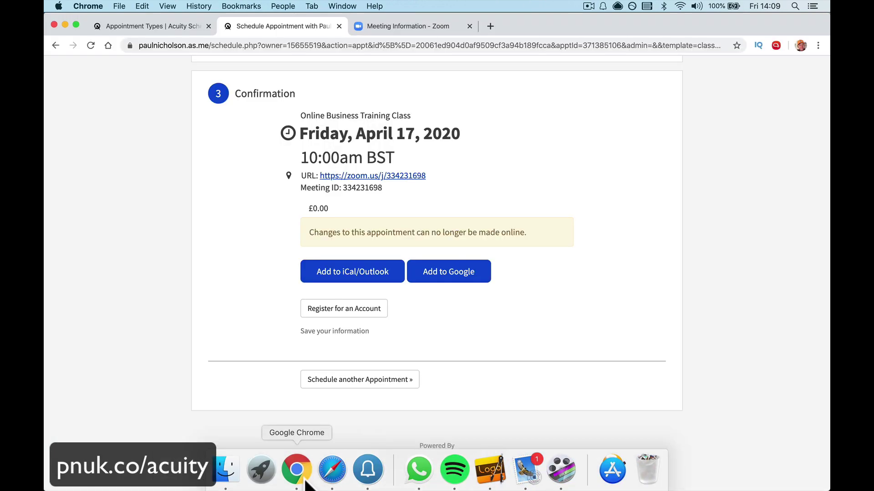
scroll(229, 141, "left", 5)
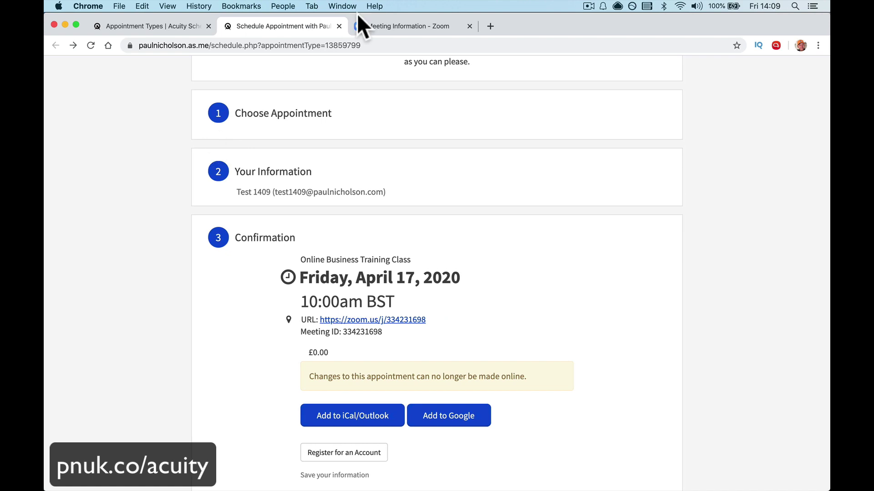
left_click(339, 26)
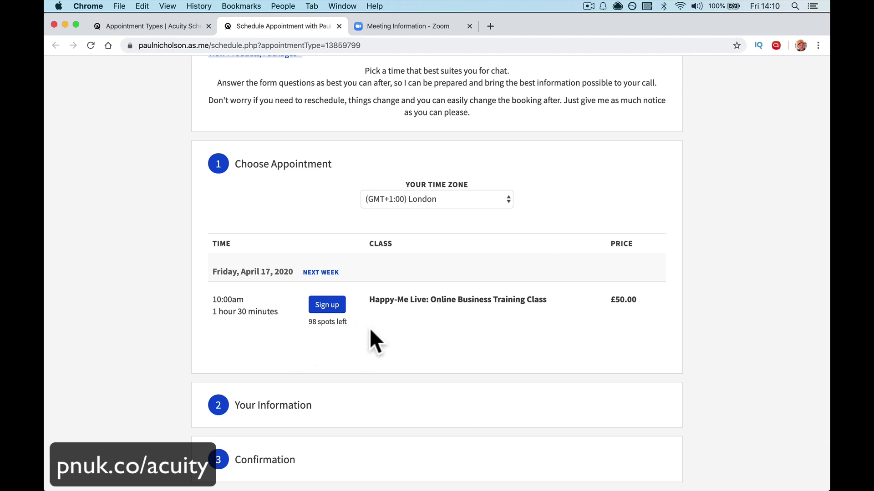
left_click(395, 26)
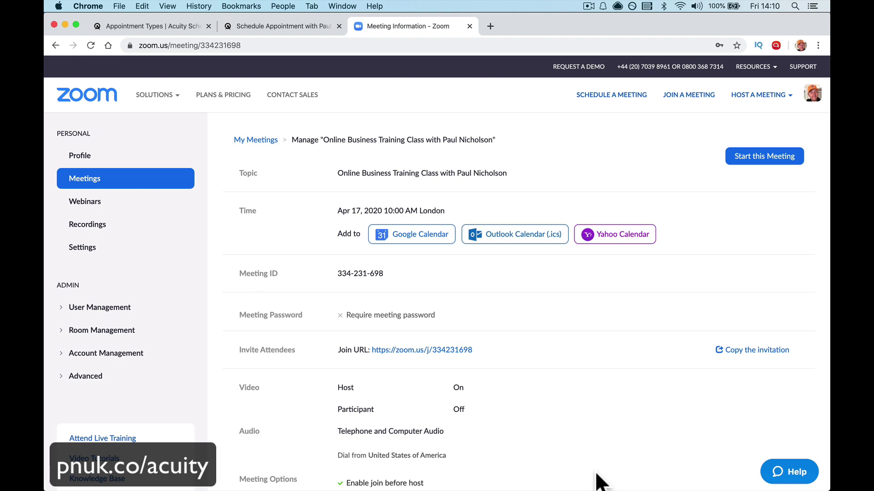
- Bring Apple Mail's Test 1407 class confirmation back to the front
mouse_move(528, 488)
left_click(526, 465)
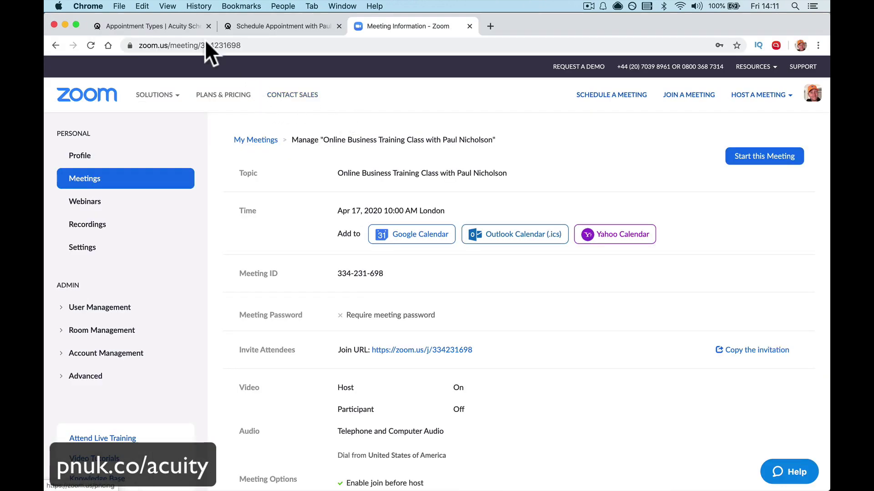
- Go to the Appointment Types | Acuity Scheduling browser tab
left_click(172, 25)
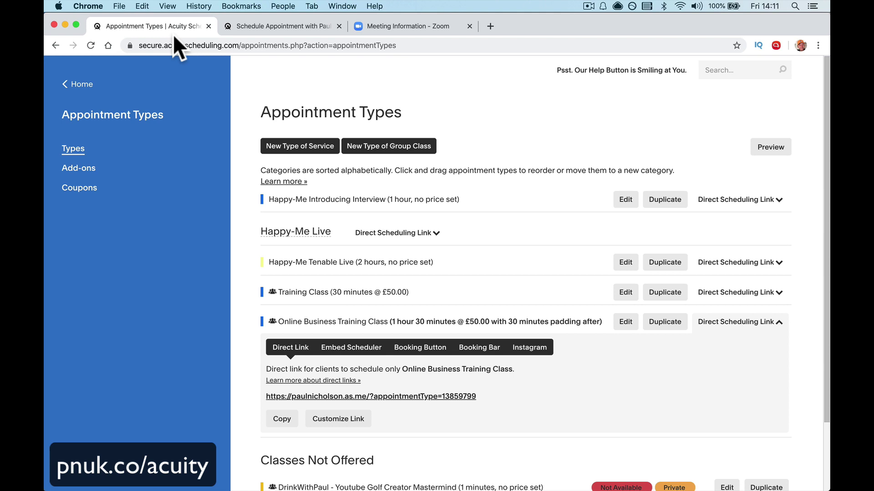
- Load the paulnicholson.com Q&A forum home page
left_click(182, 45)
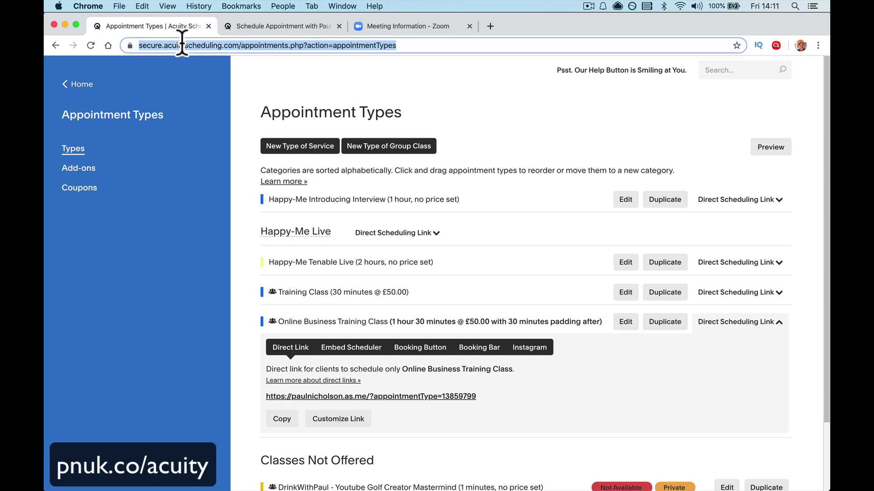
type("paul")
key("Return")
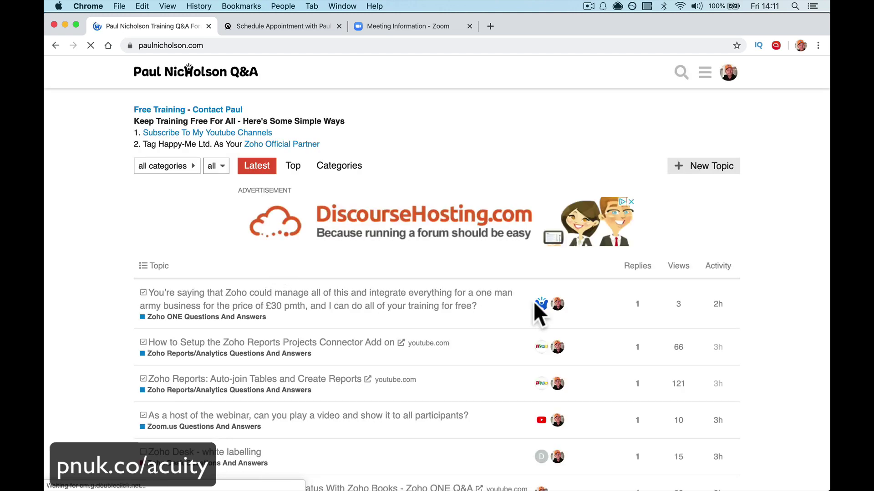
- Start a new forum topic filed under Acuity Scheduling Questions And Answers
left_click(699, 167)
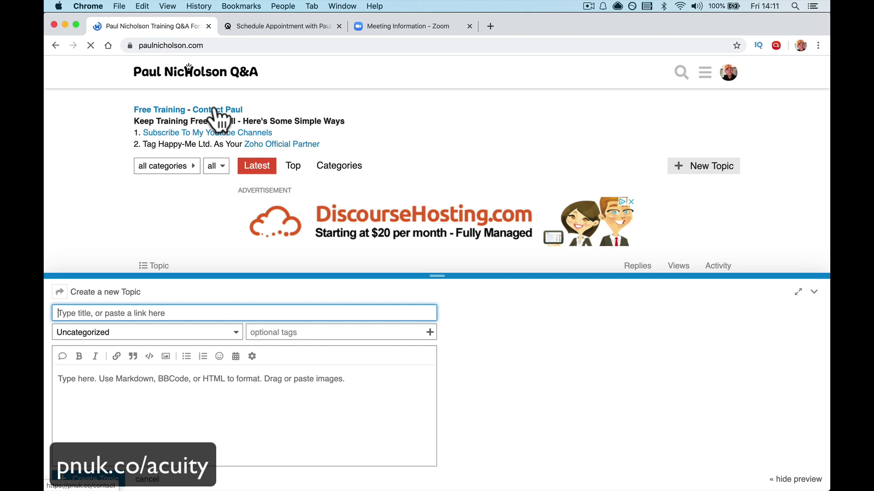
left_click(177, 337)
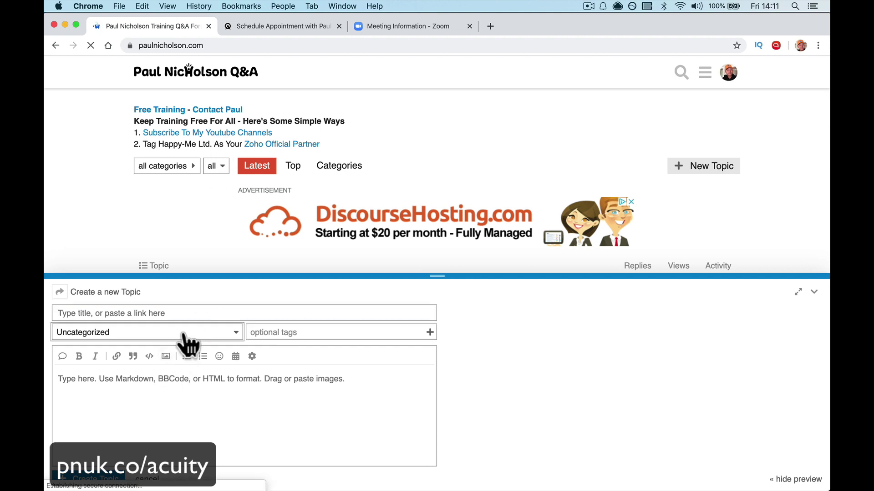
type("zoom")
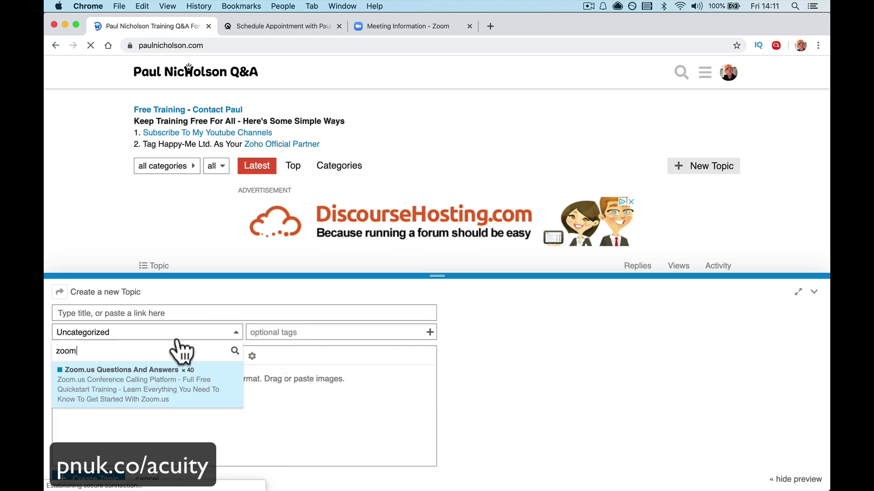
double_click(155, 348)
type("acui")
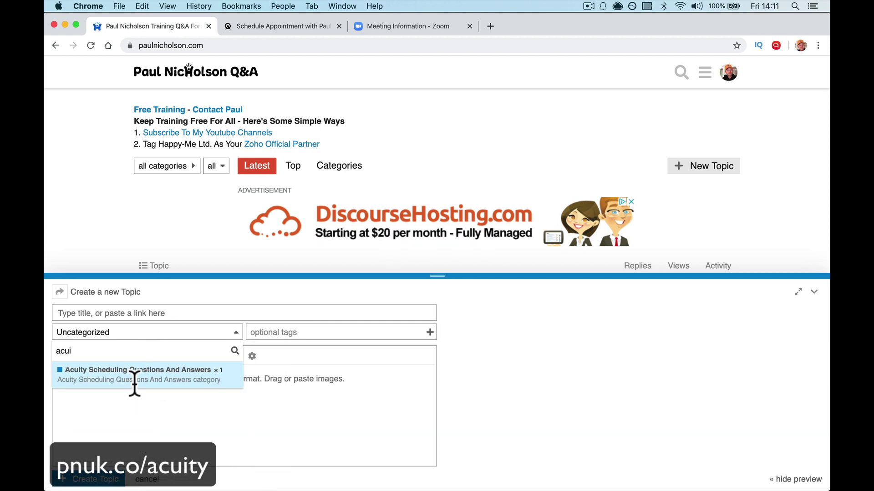
left_click(133, 379)
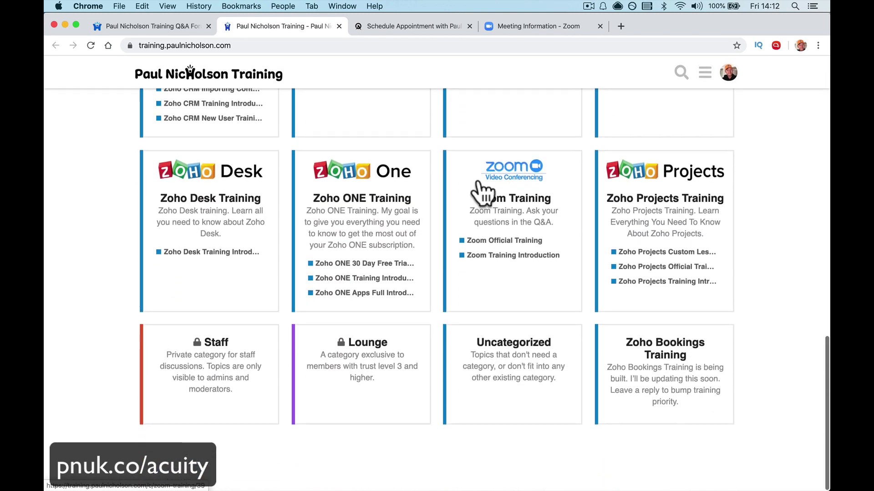
- Open the Zoom Training category from the training site's category grid
left_click(480, 187)
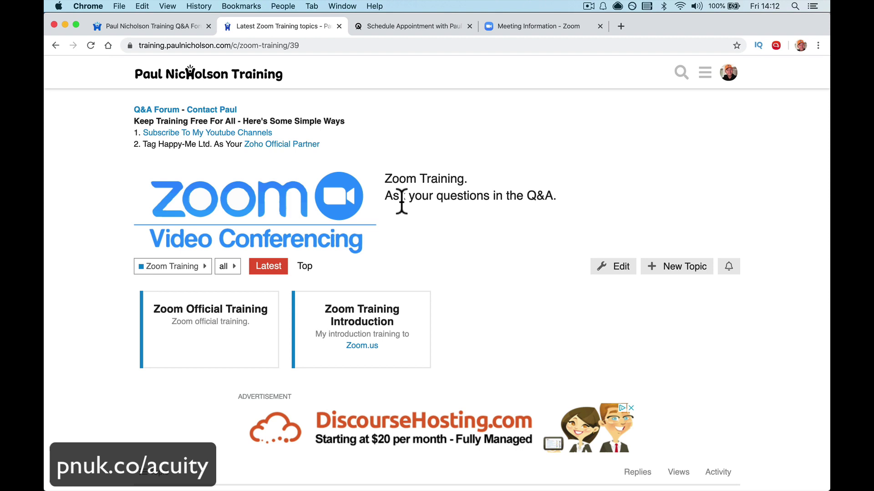